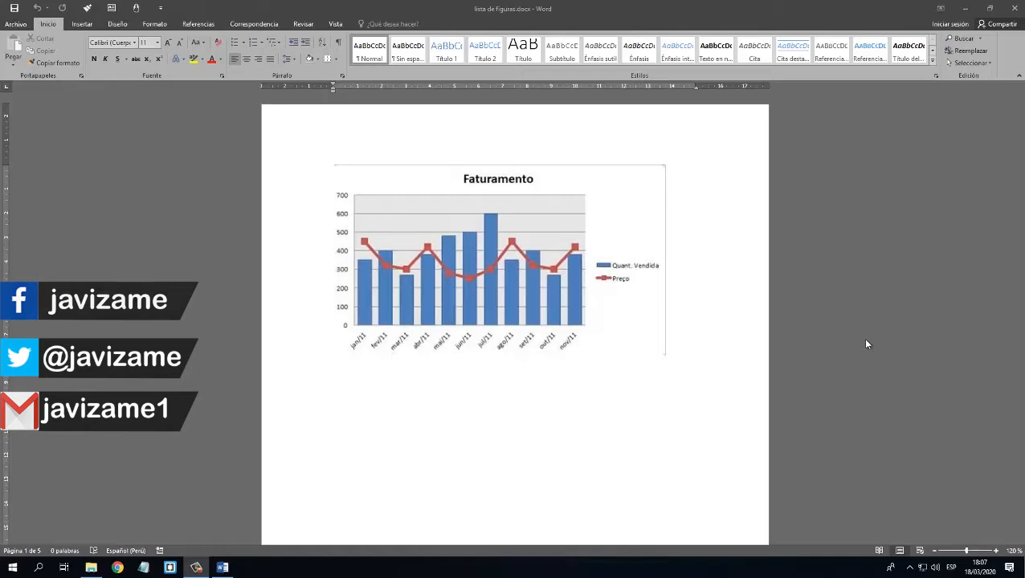
Insert a page break before the Faturamento chart to create a blank first page.
scroll(768, 322, "down", 3)
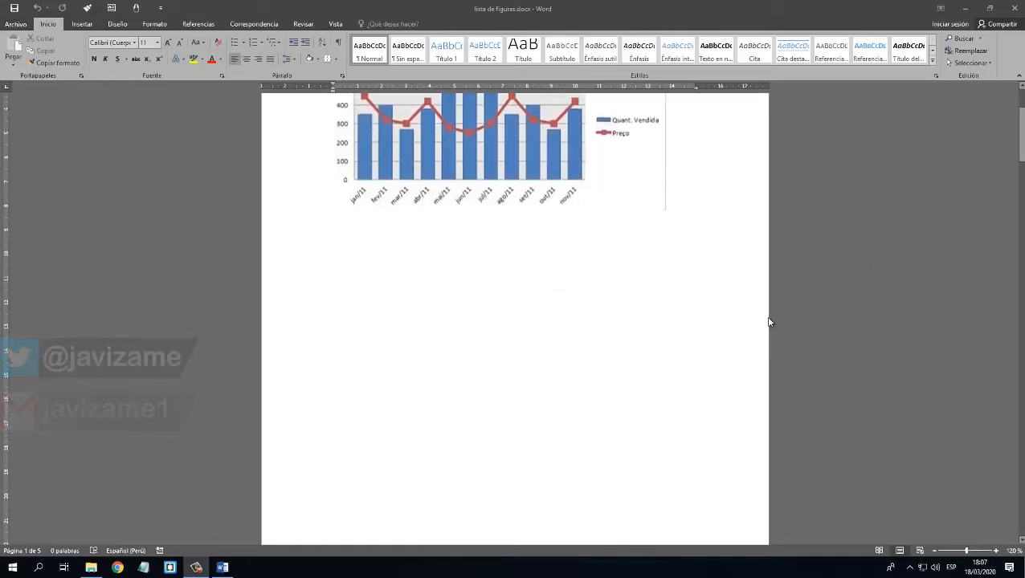
scroll(763, 325, "down", 20)
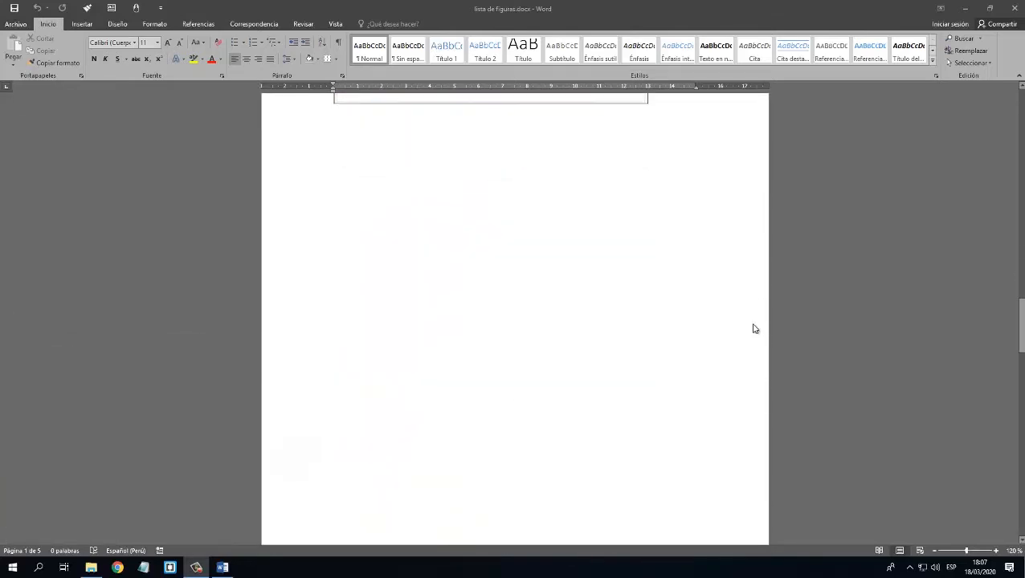
scroll(755, 328, "down", 20)
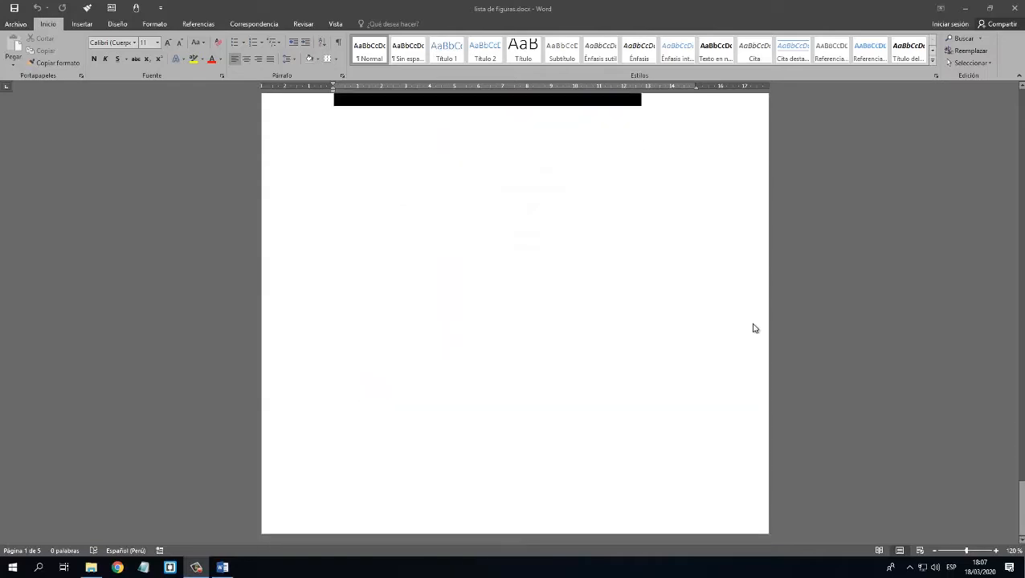
scroll(757, 327, "up", 10)
left_click_drag(1021, 379, 1021, 124)
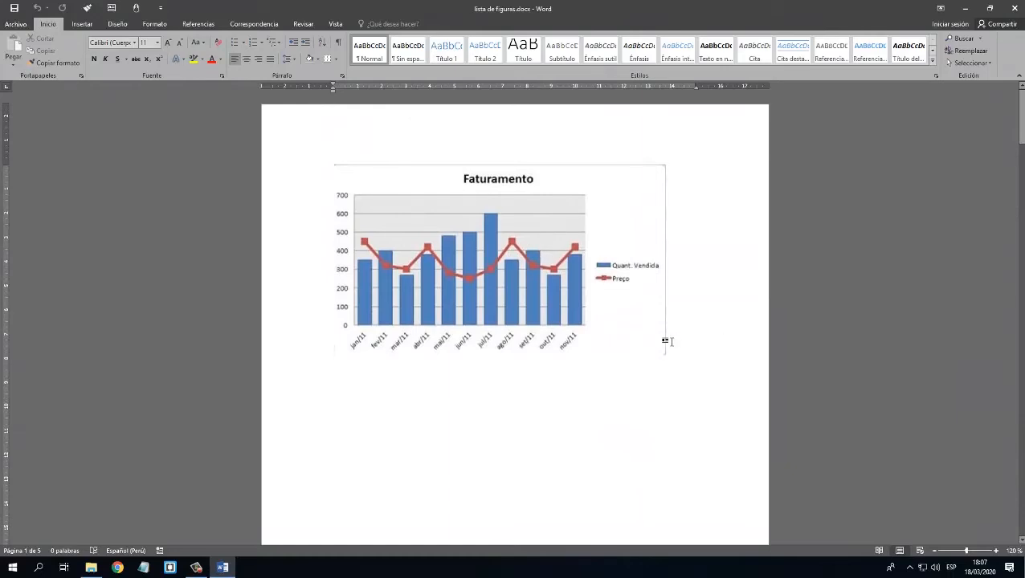
key("ctrl+Return")
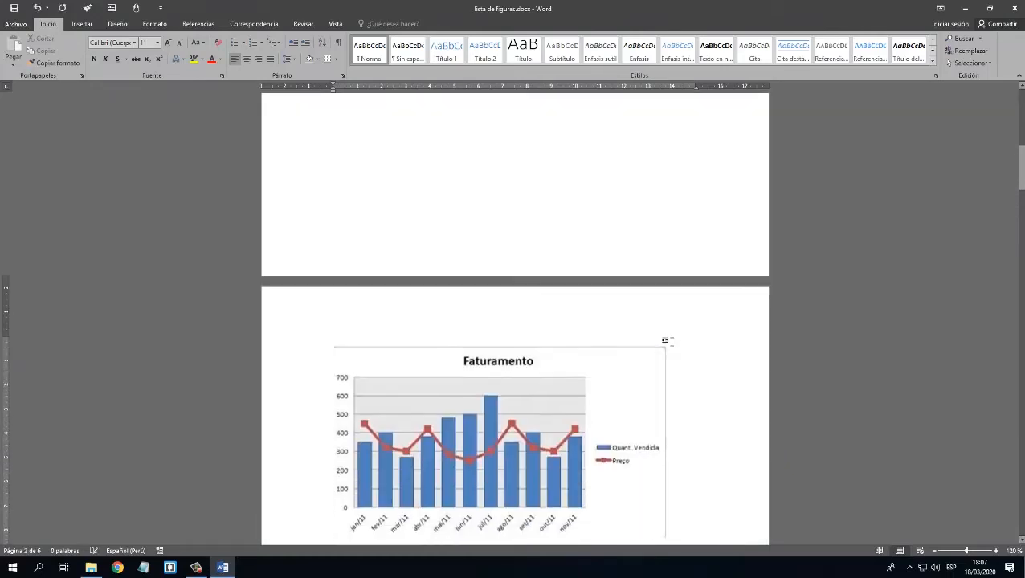
Enter the heading "Lista de figuras" on the blank first page and start a new line below it.
scroll(667, 345, "up", 1)
scroll(663, 346, "up", 10)
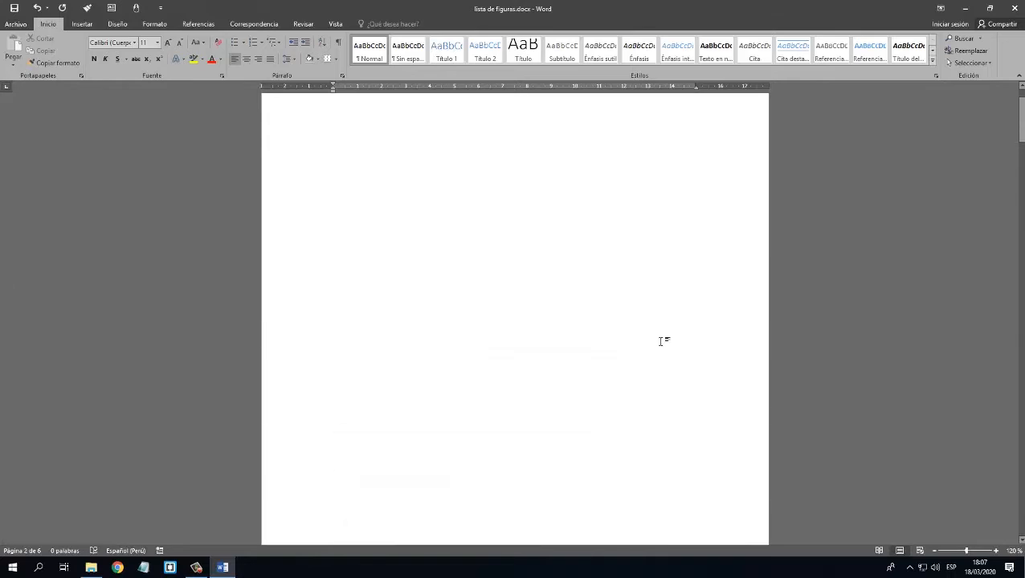
left_click(382, 203)
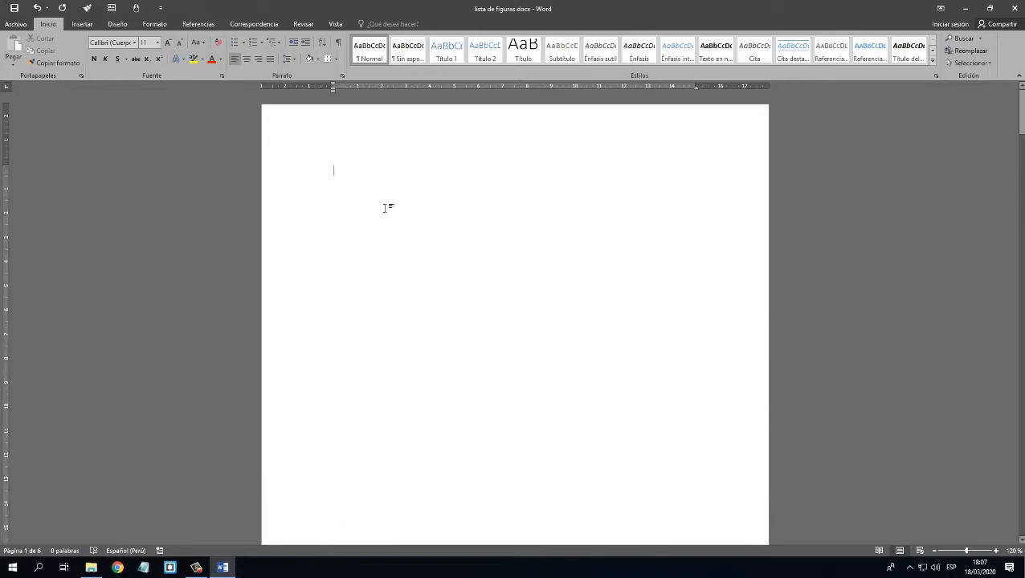
type("lis")
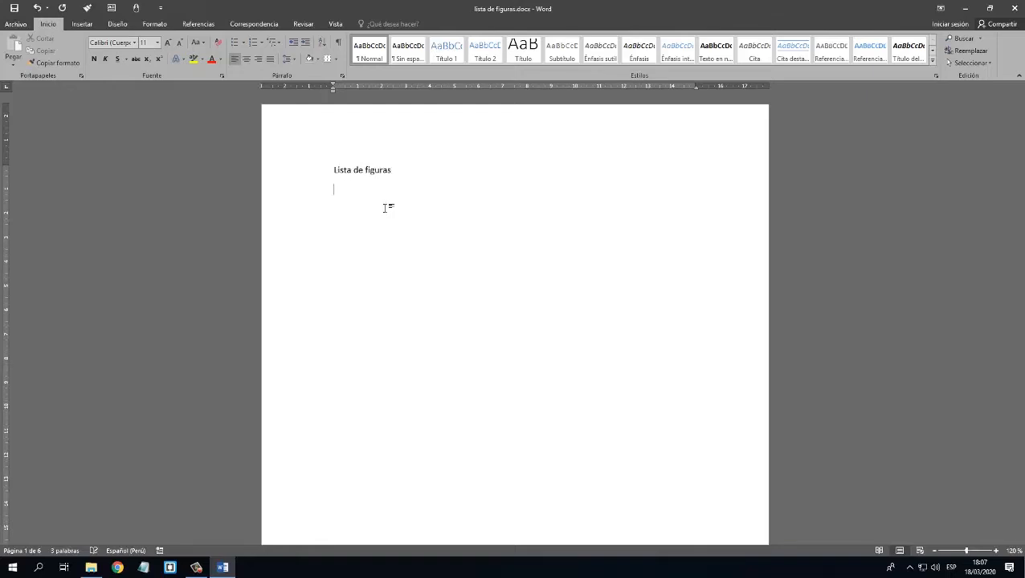
Add page numbers at the bottom of every page in the "Número sin formato 3" style and close the footer.
scroll(442, 246, "down", 10)
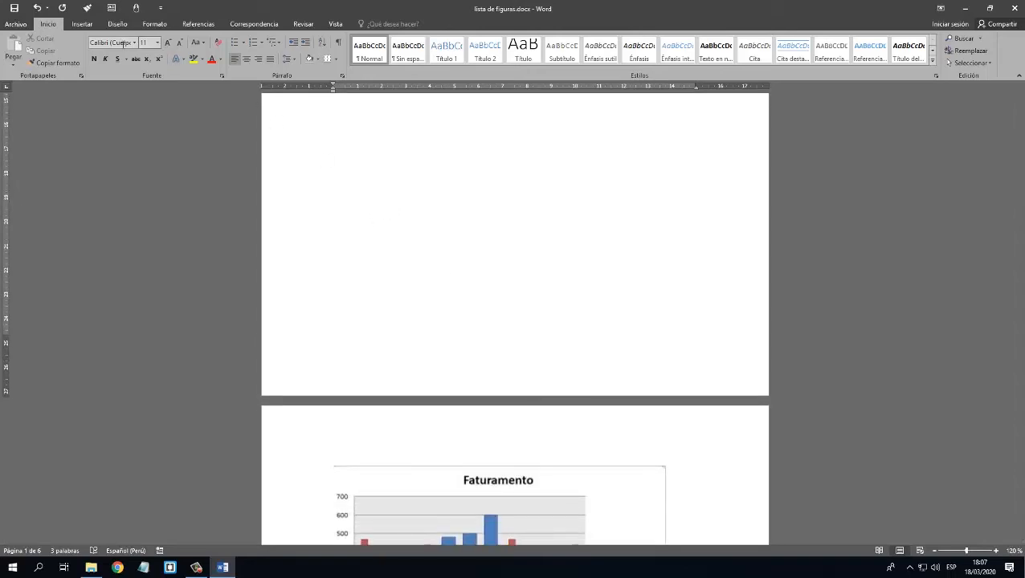
left_click(87, 26)
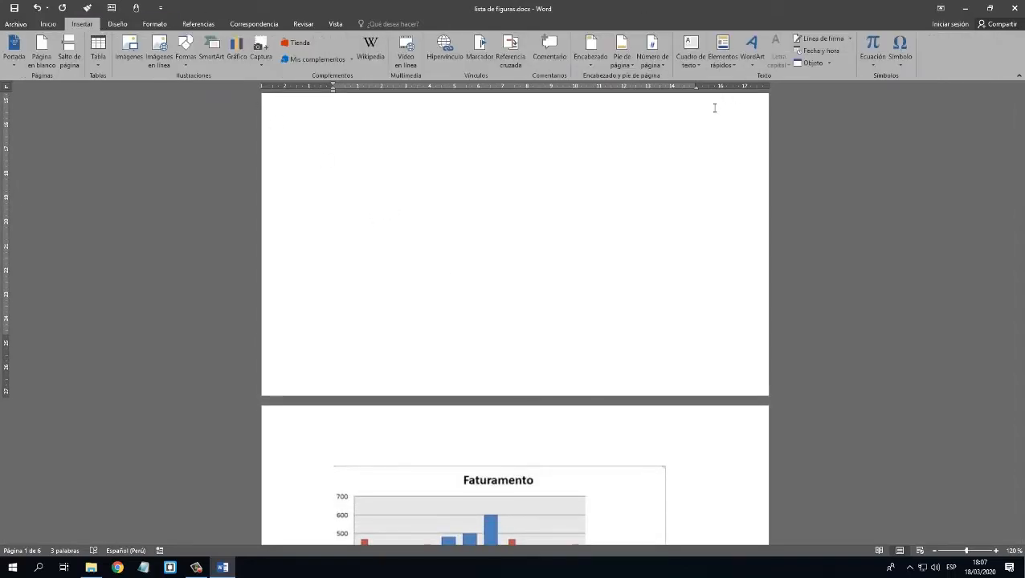
left_click(653, 55)
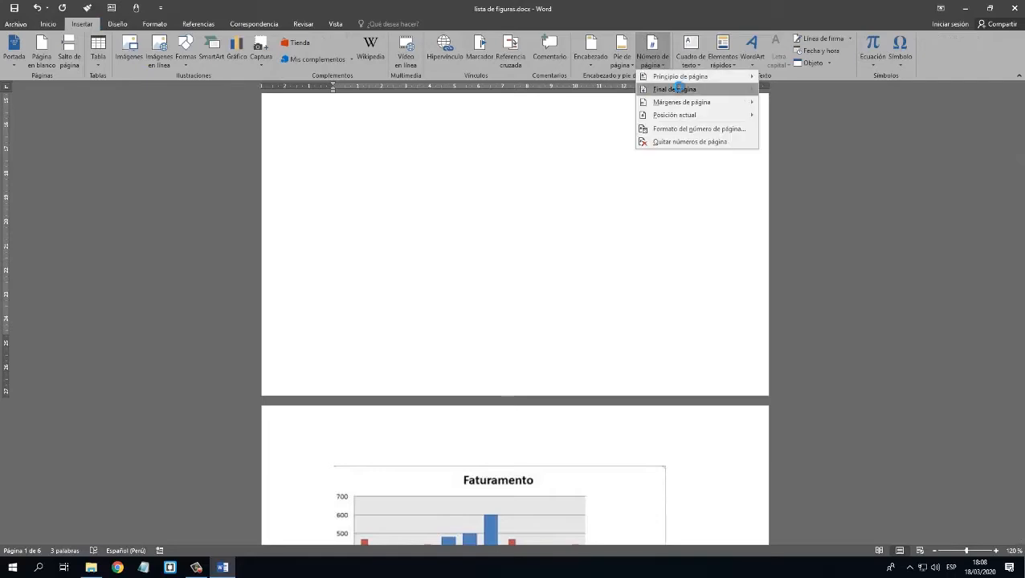
mouse_move(679, 88)
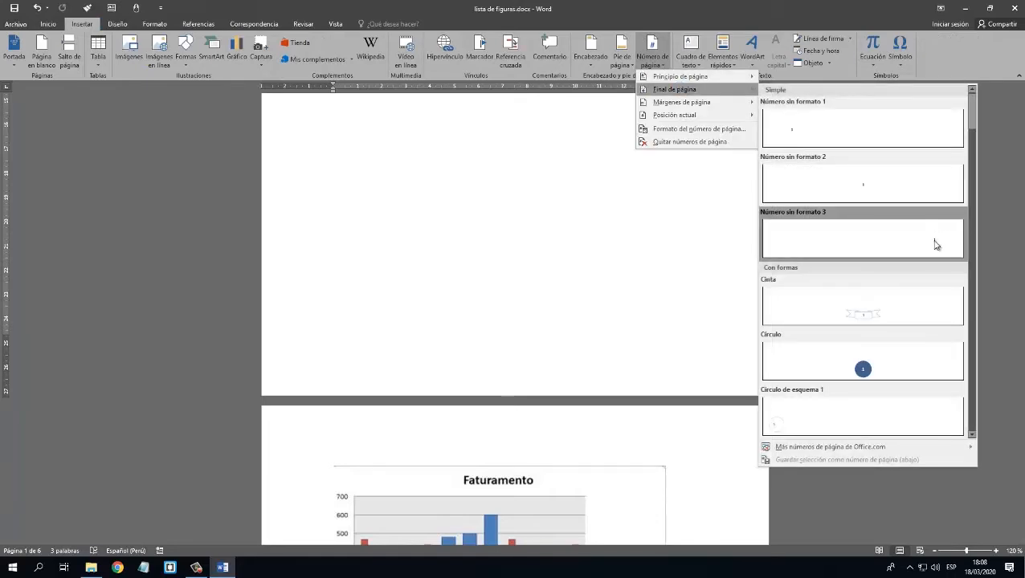
left_click(935, 245)
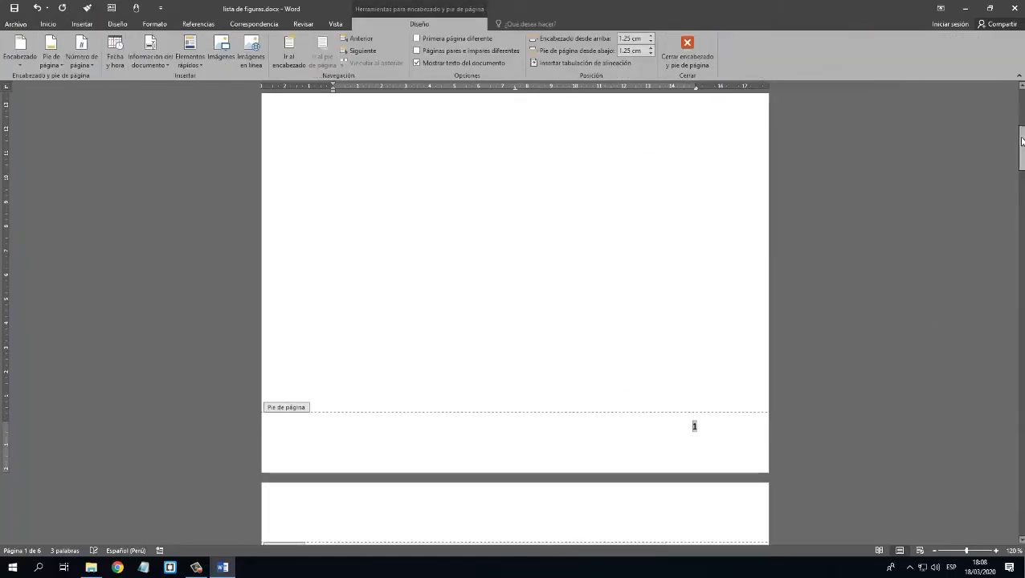
left_click_drag(1021, 141, 1022, 502)
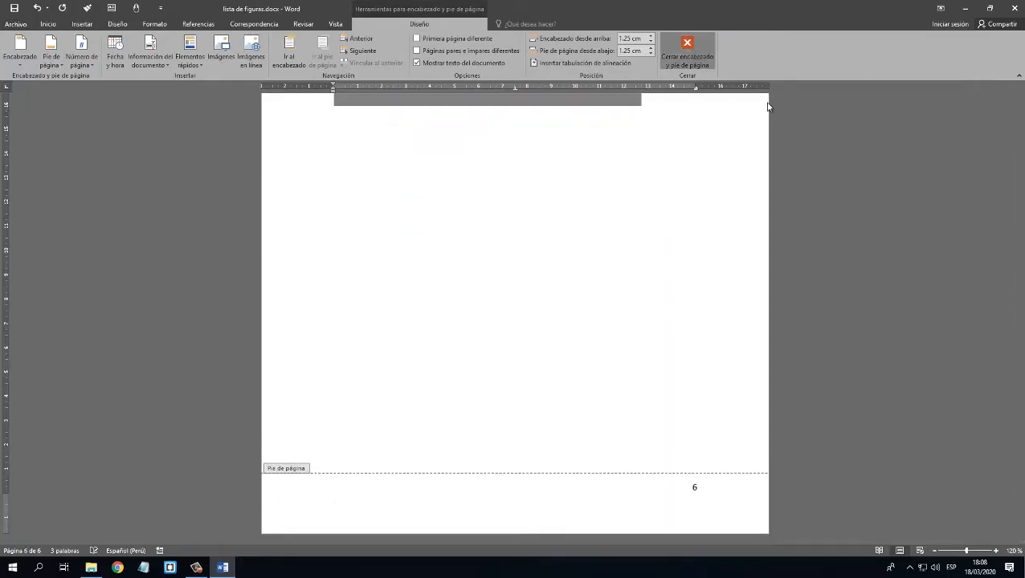
left_click(687, 53)
left_click_drag(1021, 125, 1022, 113)
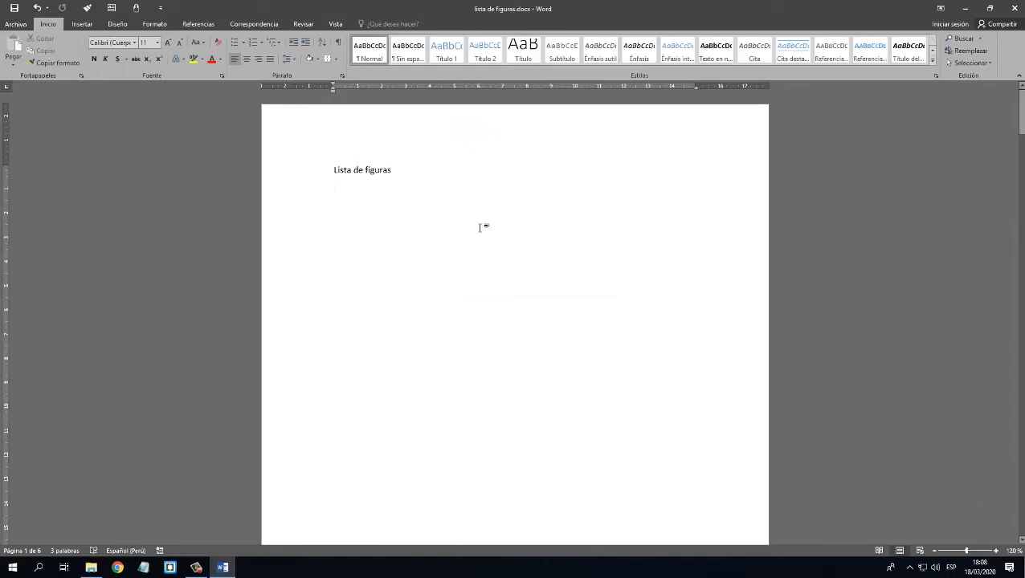
Start inserting a caption on the line below the Faturamento chart on page 2.
scroll(338, 220, "down", 1)
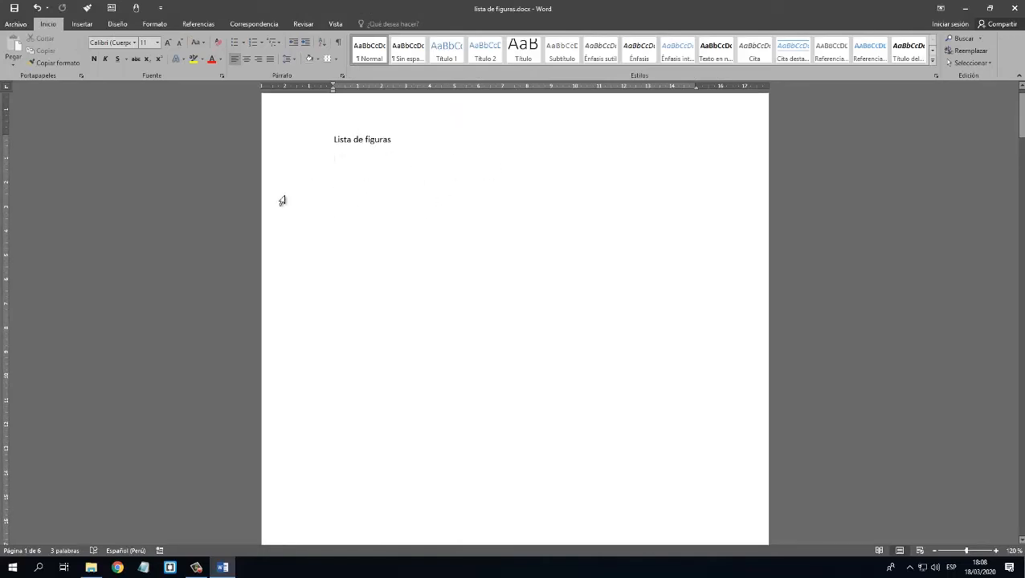
scroll(448, 224, "down", 15)
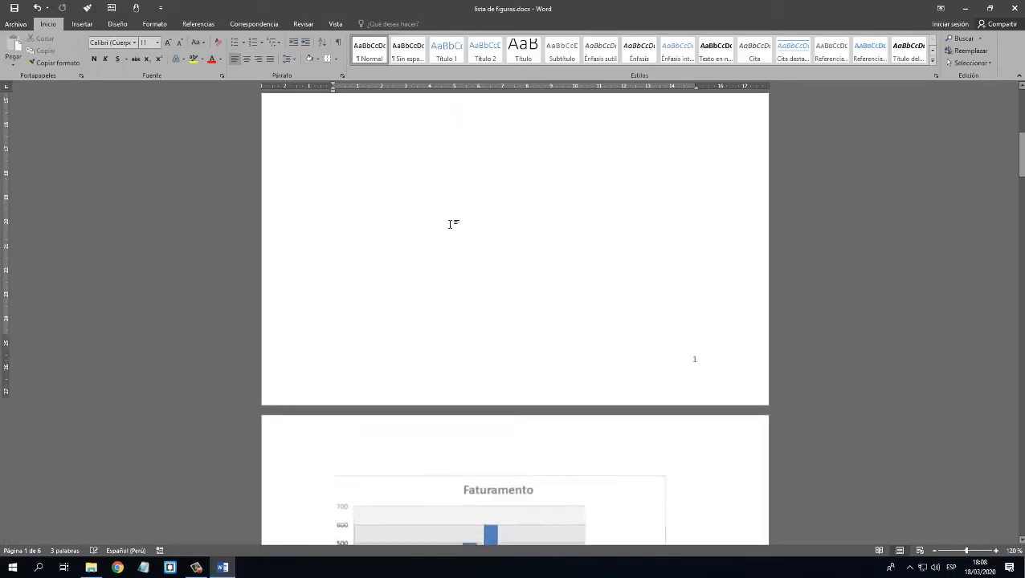
left_click(387, 260)
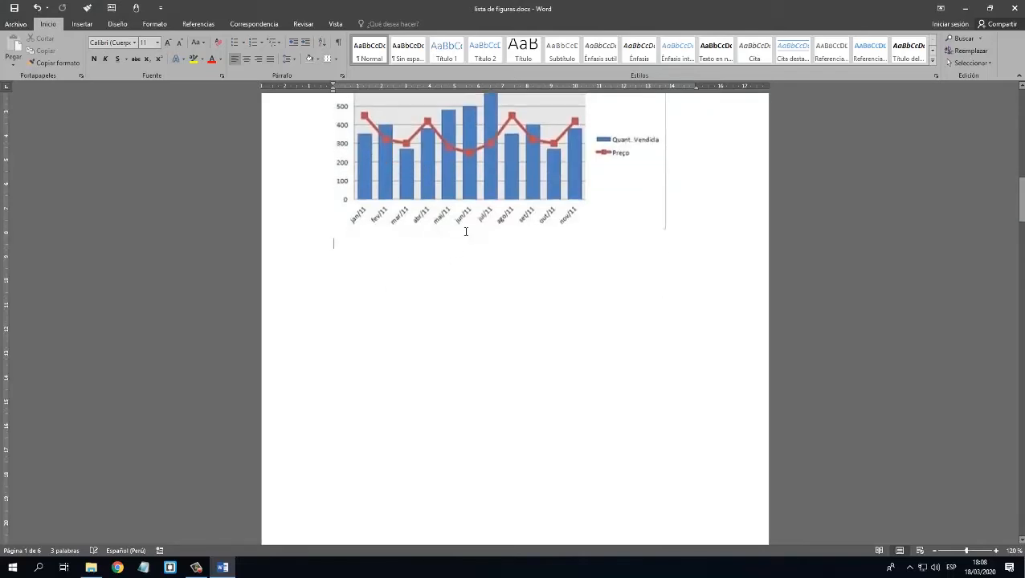
left_click(192, 26)
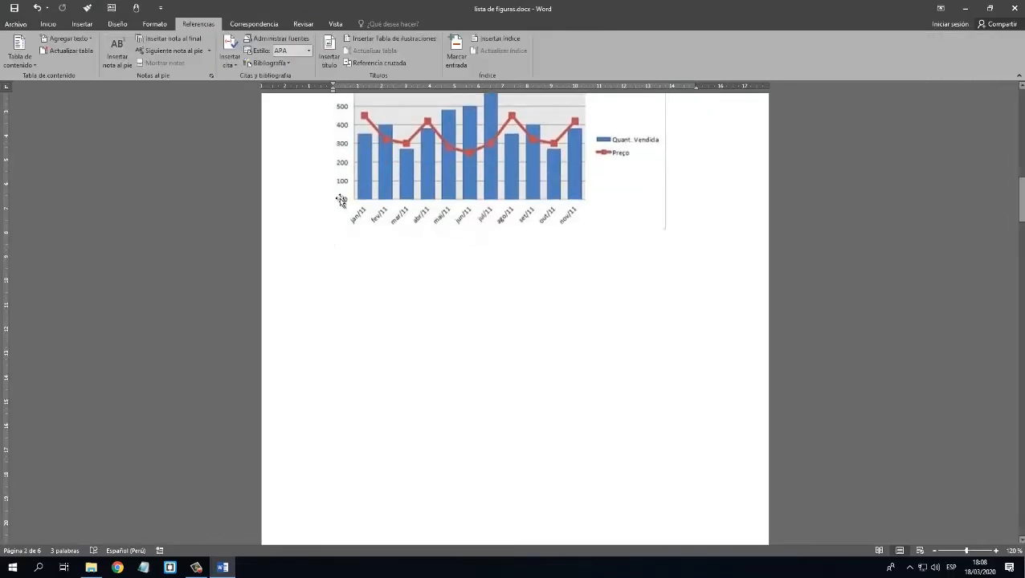
left_click(336, 53)
left_click_drag(462, 155, 484, 153)
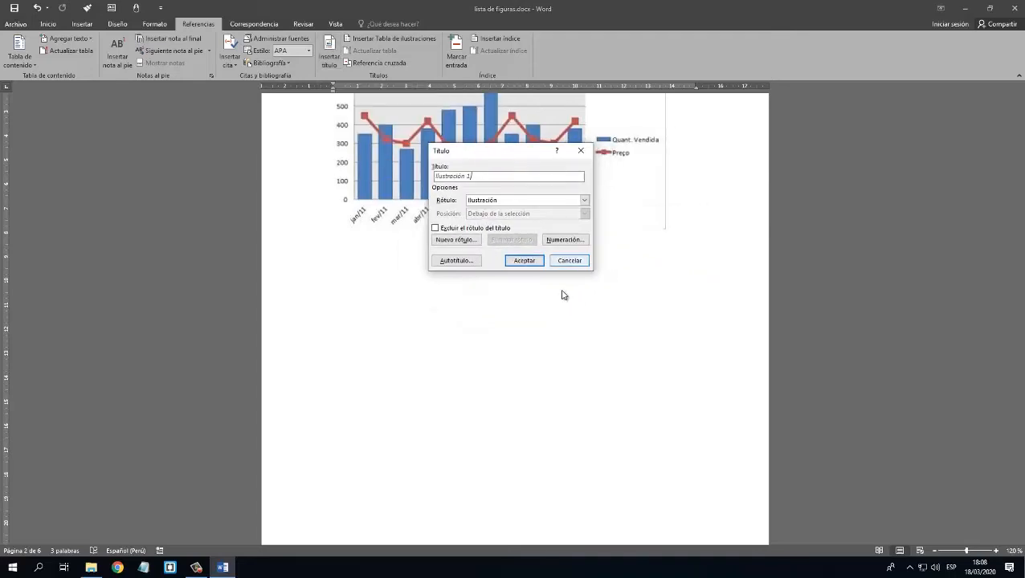
Review the available caption labels and create a new one named "imagen".
left_click(585, 202)
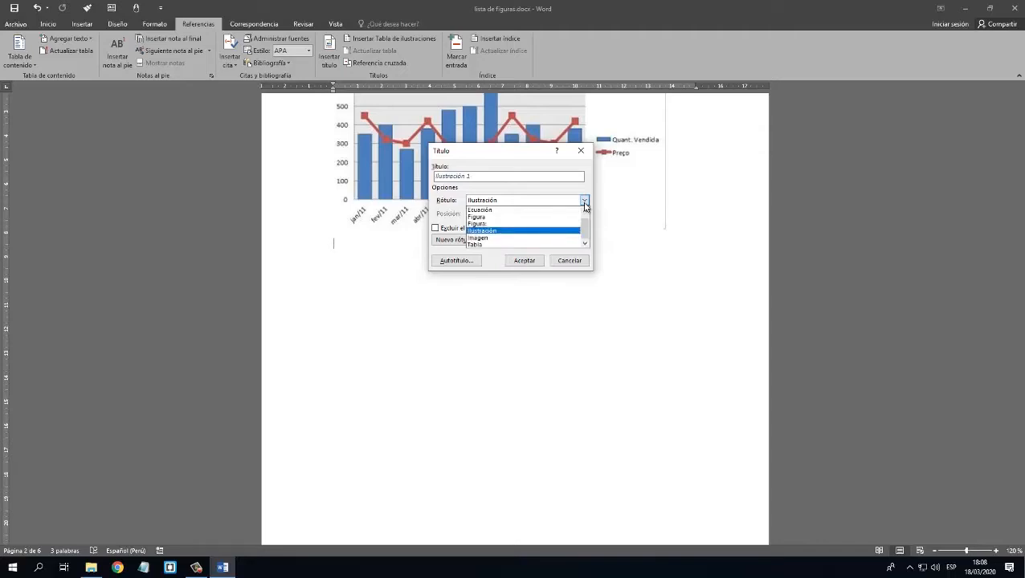
left_click(459, 216)
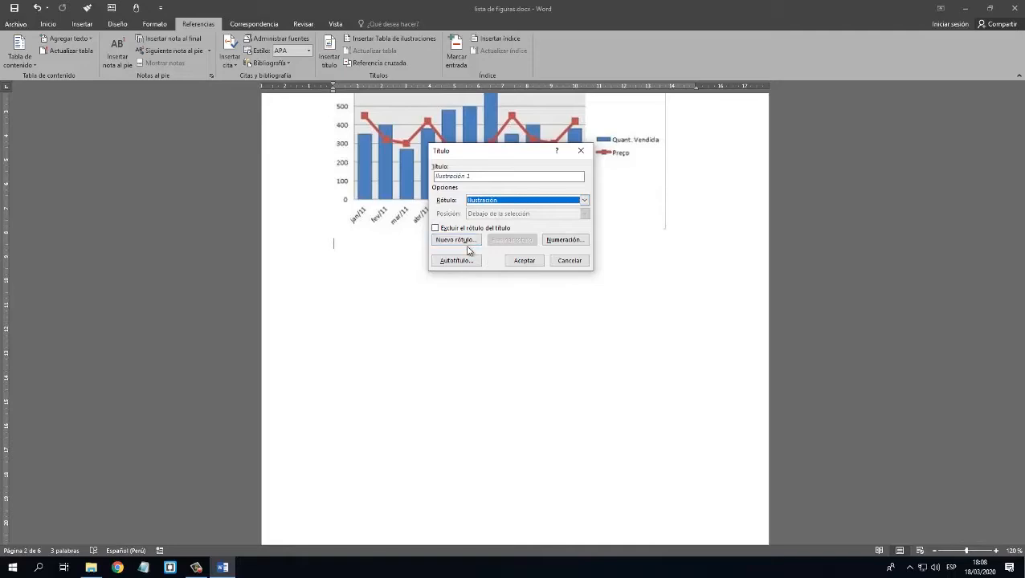
left_click(458, 240)
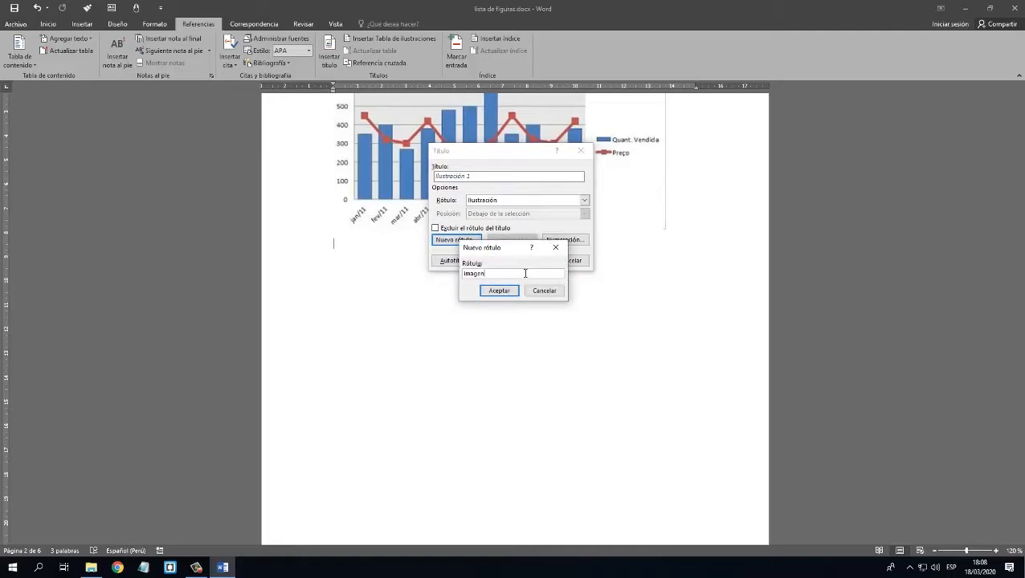
left_click(499, 291)
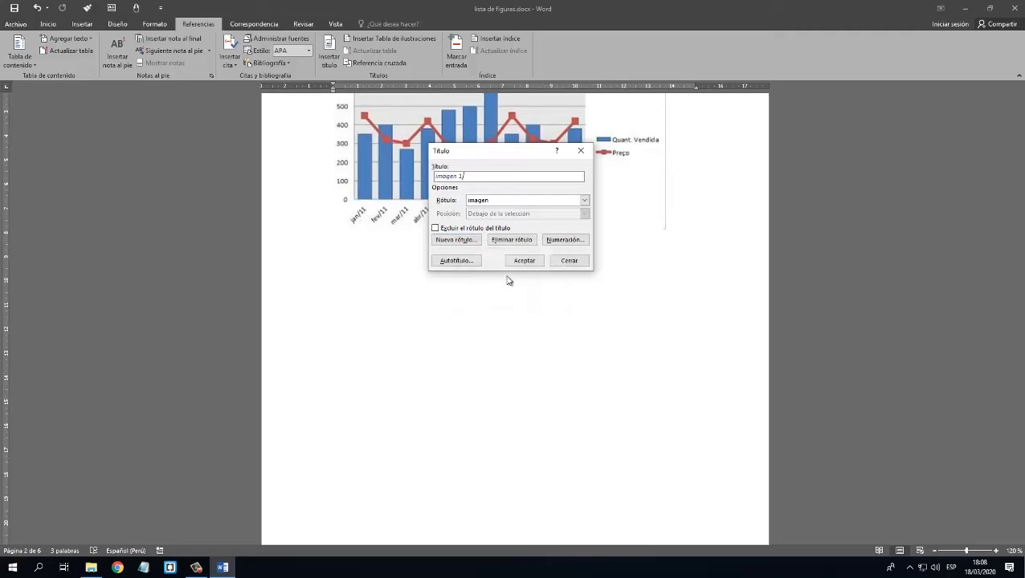
Choose the label Figura and insert the caption "Figura 1:primera" below the Faturamento chart.
left_click(586, 203)
left_click(509, 216)
key("Up")
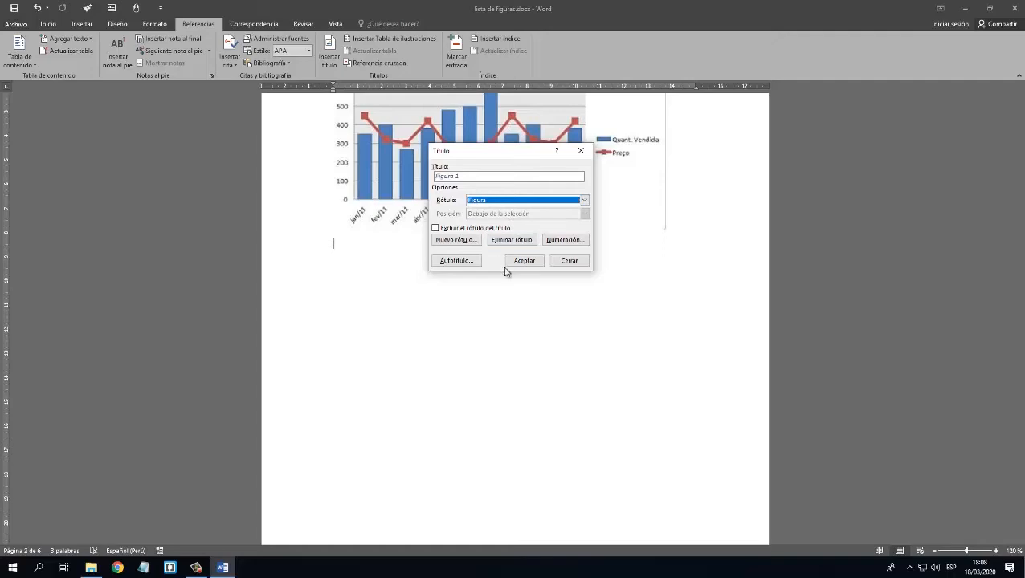
left_click(478, 177)
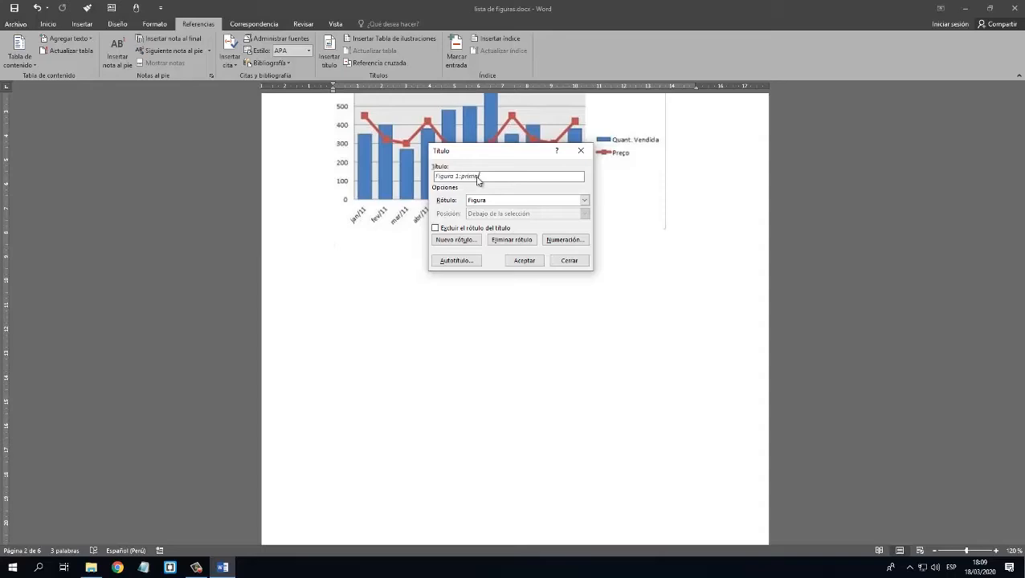
left_click(522, 261)
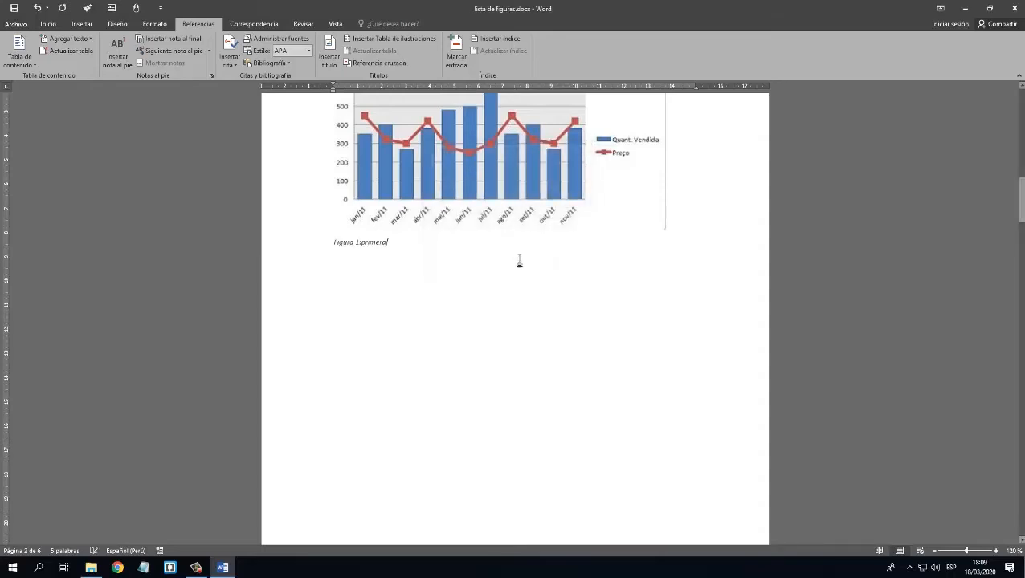
Format the "Figura 1:primera" caption as Arial, size 12, with black text.
left_click(291, 246)
left_click(48, 24)
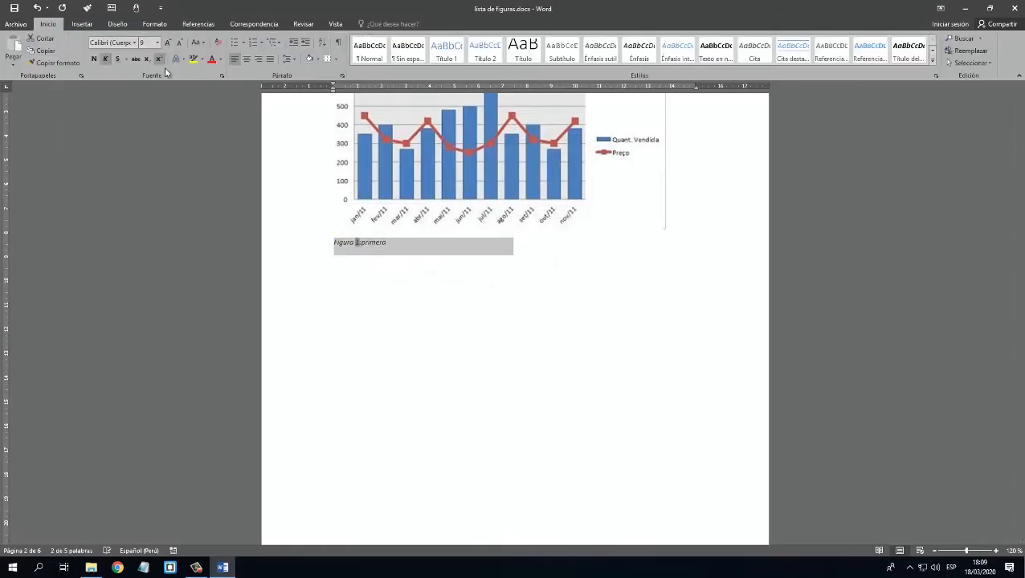
type("Arial")
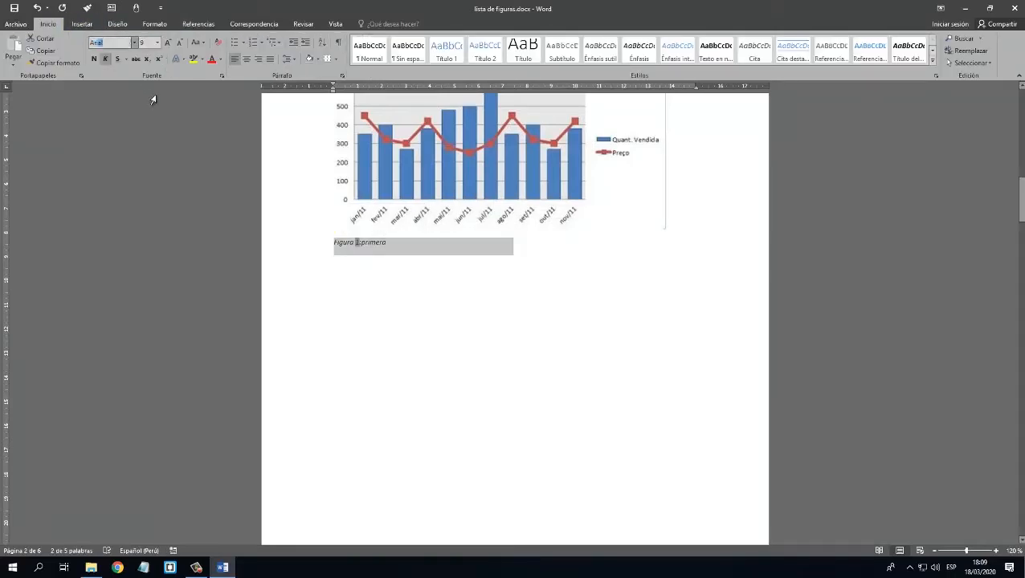
key("Return")
left_click(144, 43)
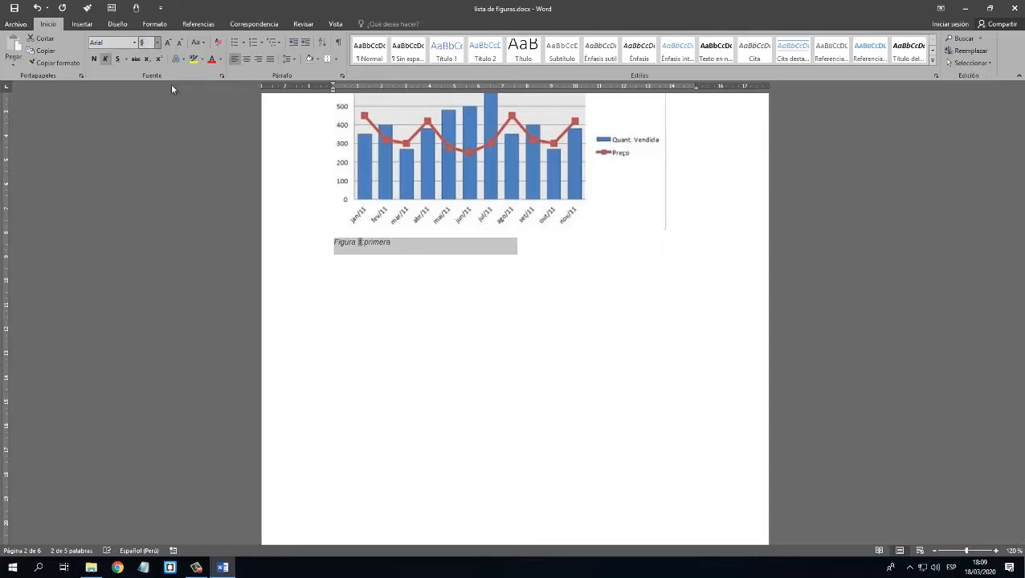
type("12")
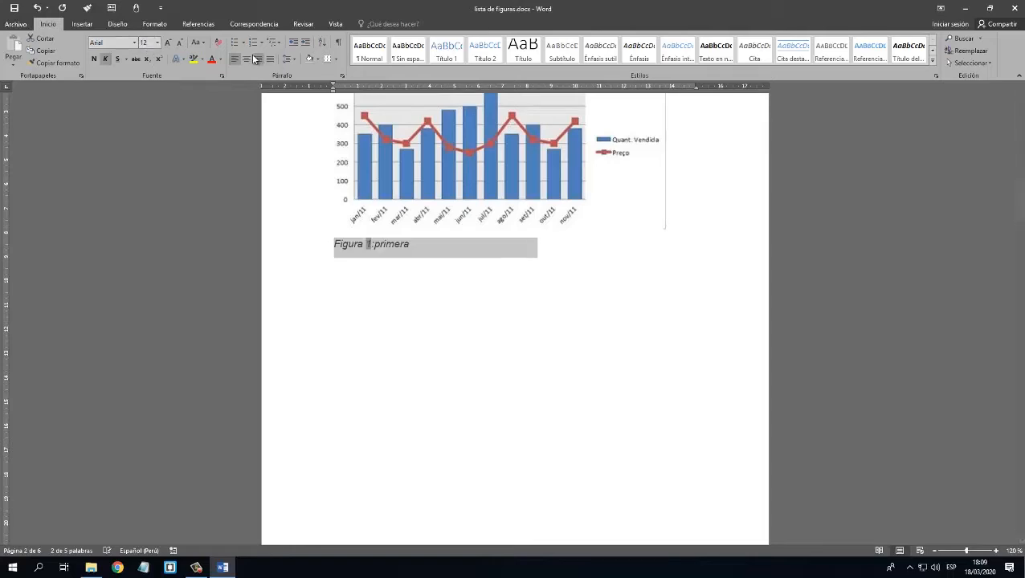
left_click(220, 59)
left_click(216, 75)
left_click(418, 295)
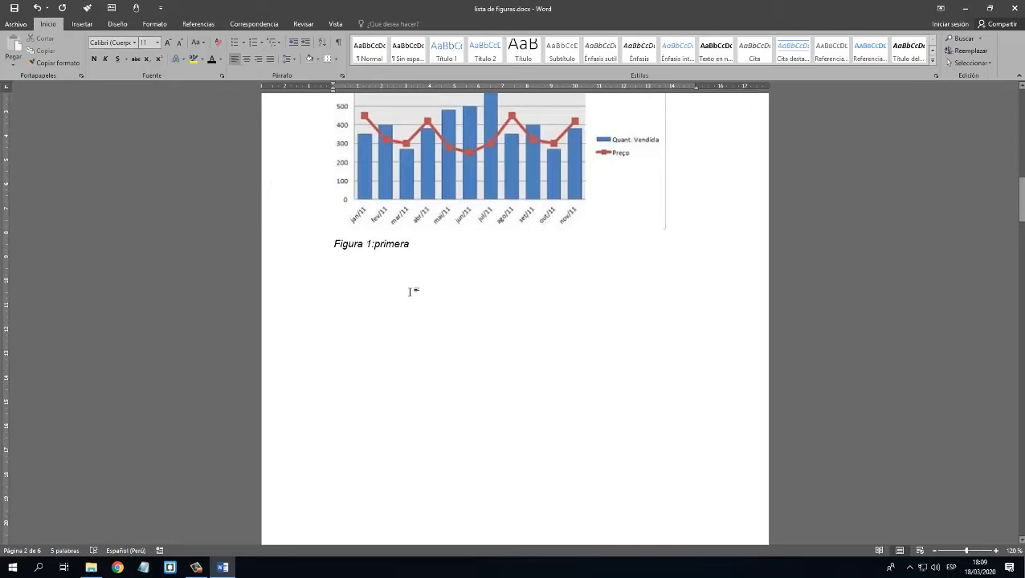
Insert the caption "Figura 2:segunda" on the line below the Programa Televisivo Favorito chart on page 3.
scroll(409, 291, "down", 10)
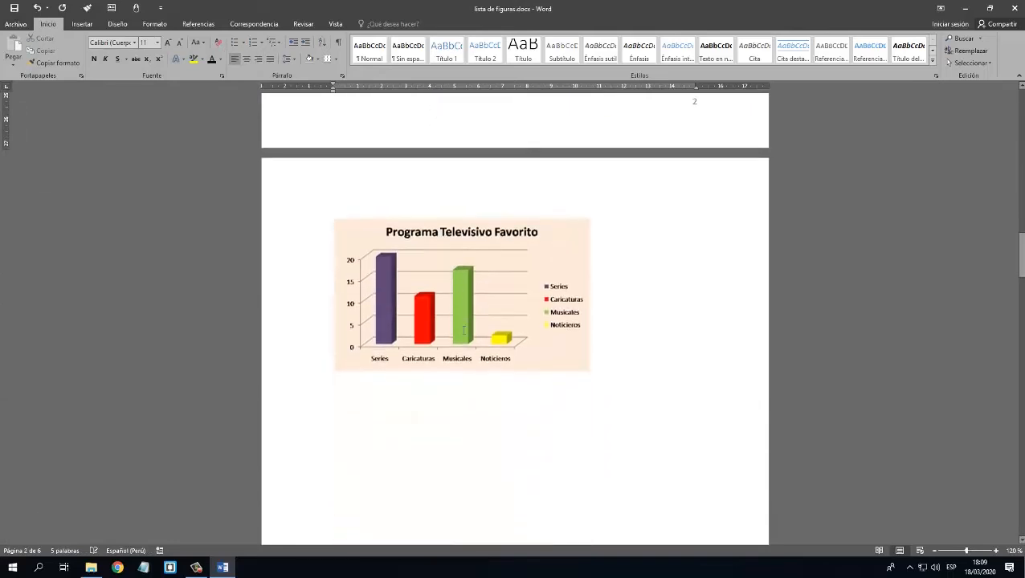
left_click(372, 296)
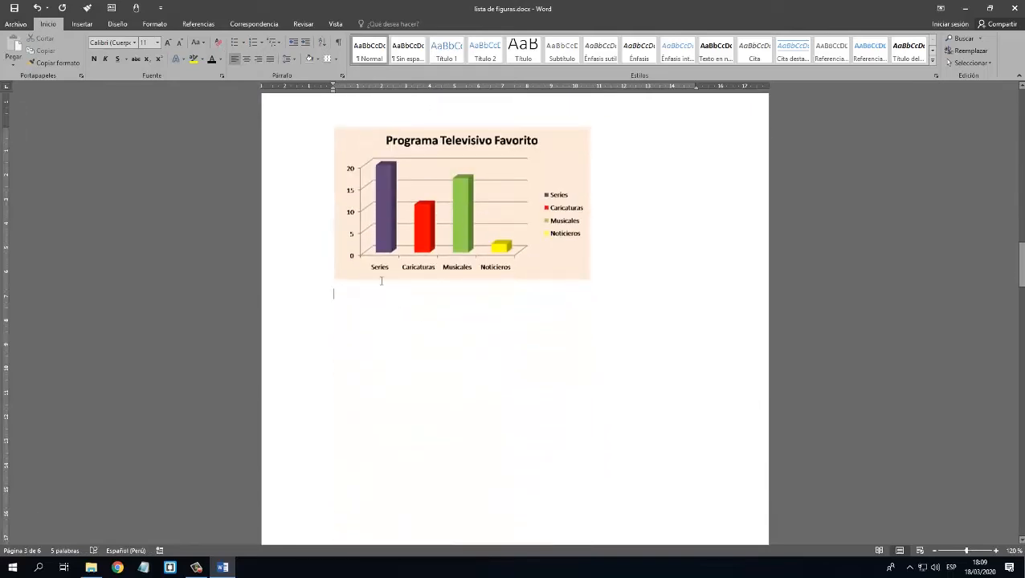
left_click(201, 25)
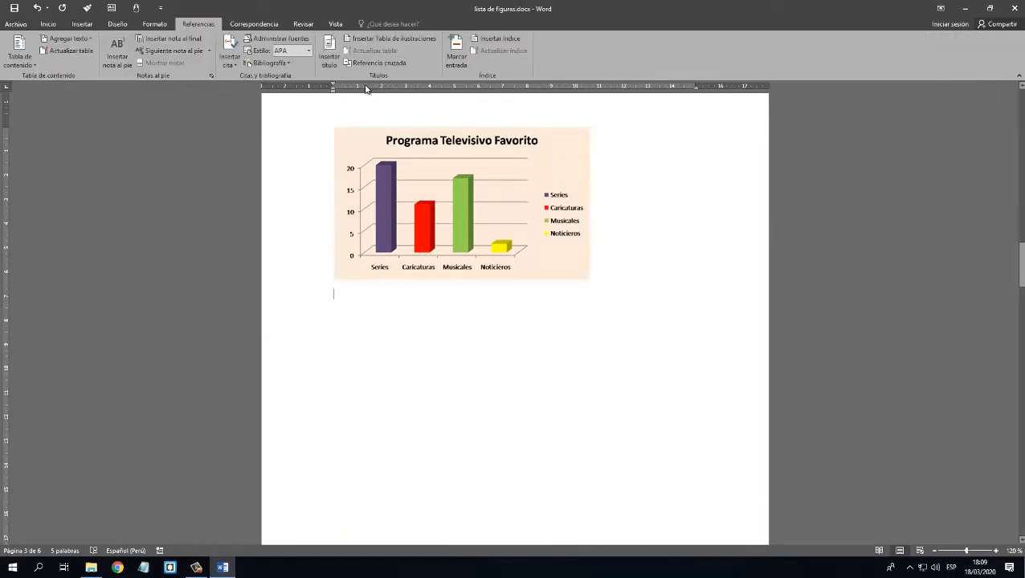
left_click(335, 55)
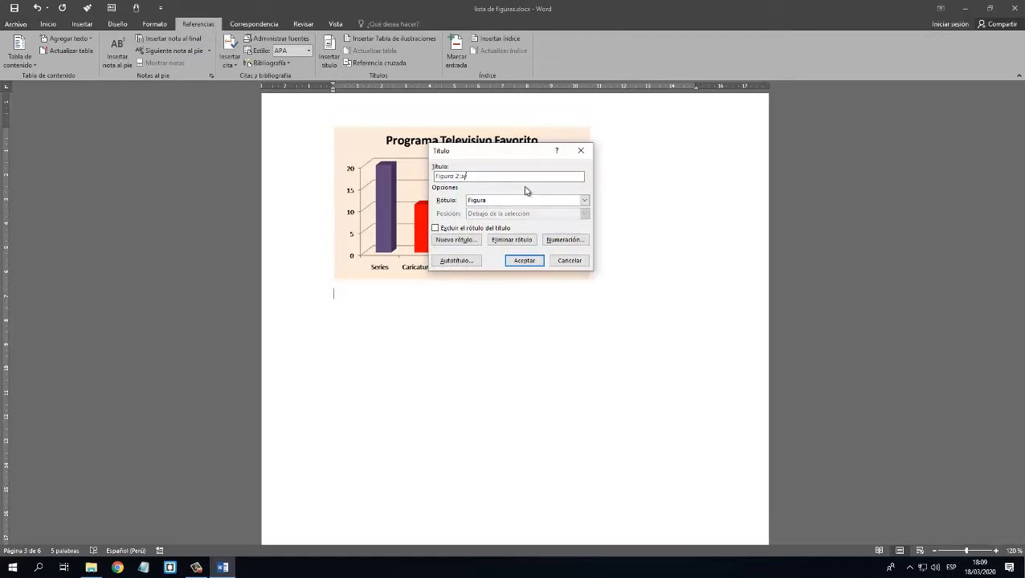
type(":segunda")
left_click(535, 262)
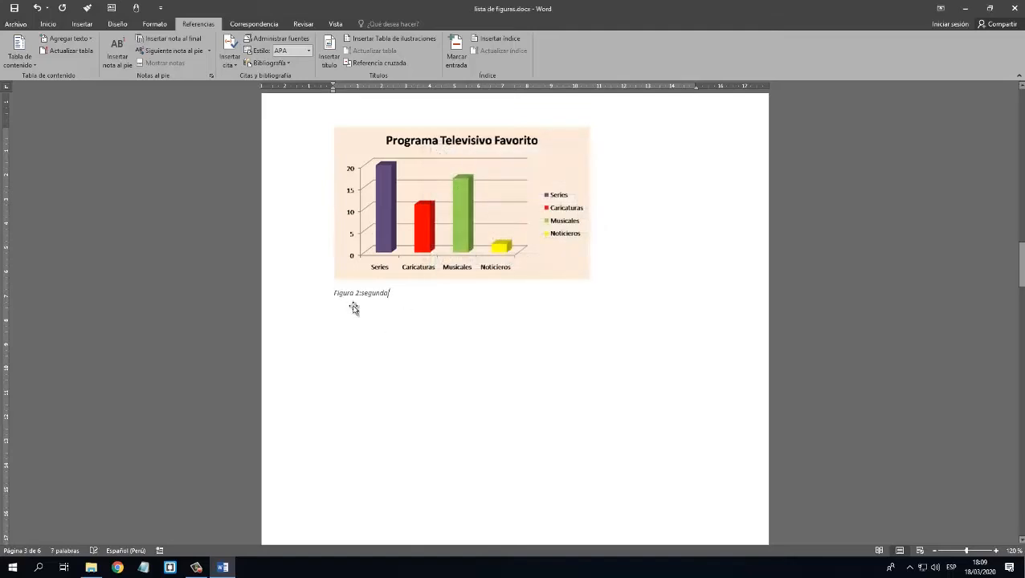
Copy the formatting of the "Figura 1:primera" caption onto the "Figura 2:segunda" caption.
scroll(354, 304, "up", 10)
scroll(412, 259, "down", 1)
left_click(379, 226)
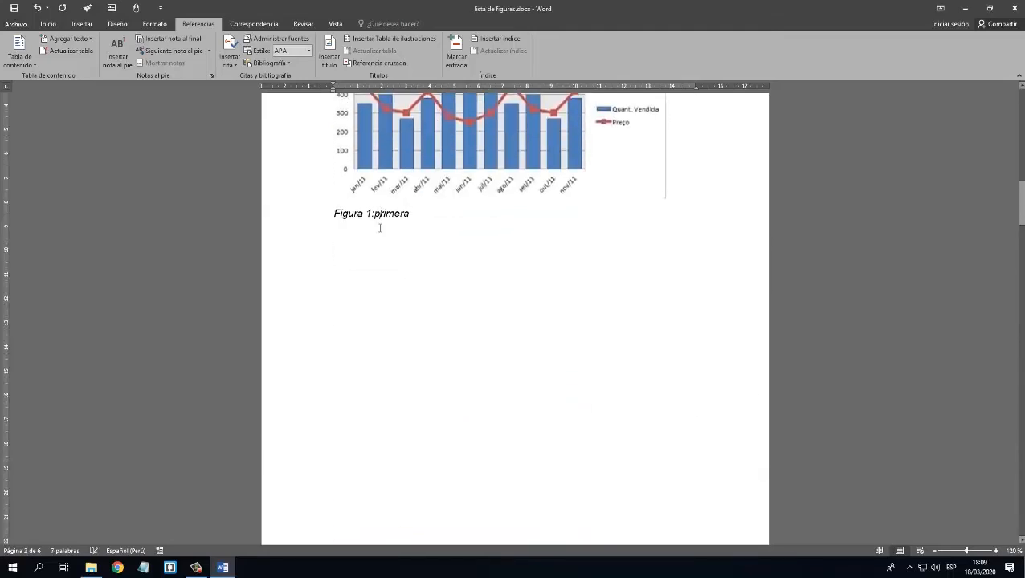
left_click(48, 23)
left_click(57, 63)
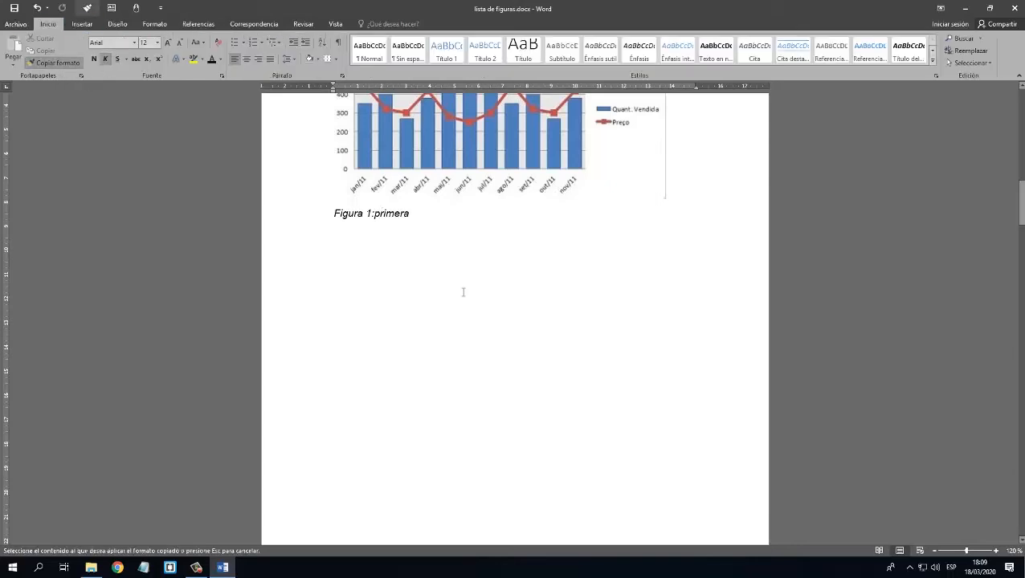
scroll(474, 309, "down", 10)
scroll(458, 309, "down", 1)
left_click(297, 237)
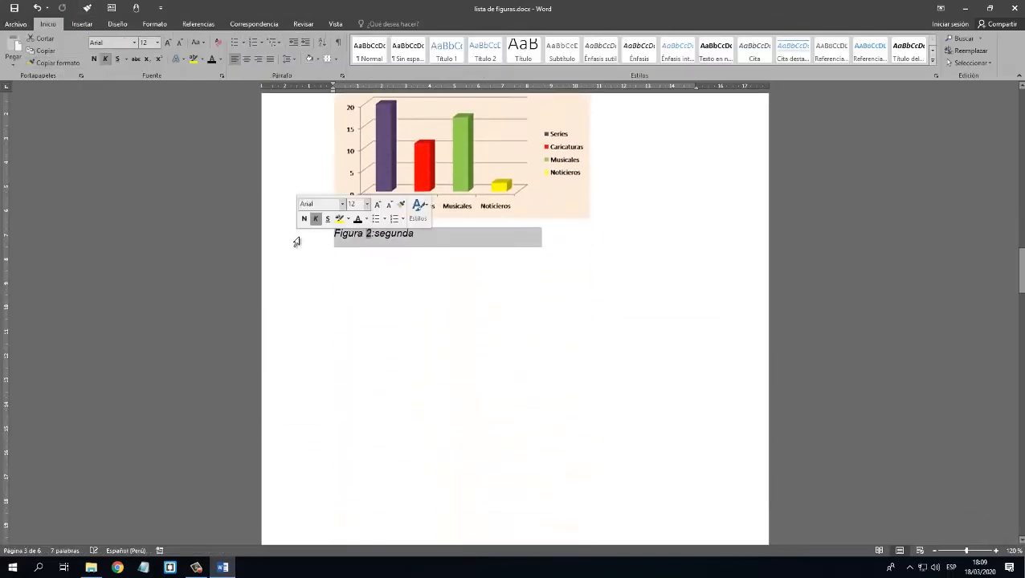
left_click(387, 276)
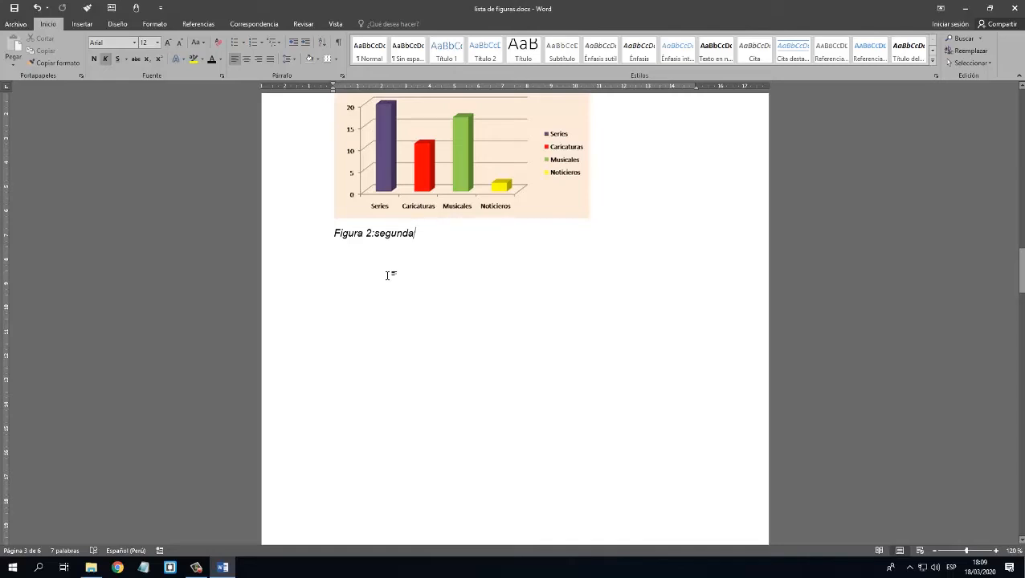
Insert the caption "Figura 3:tercera" on the line below the Gastos del hogar por mes chart on page 4.
scroll(444, 258, "down", 6)
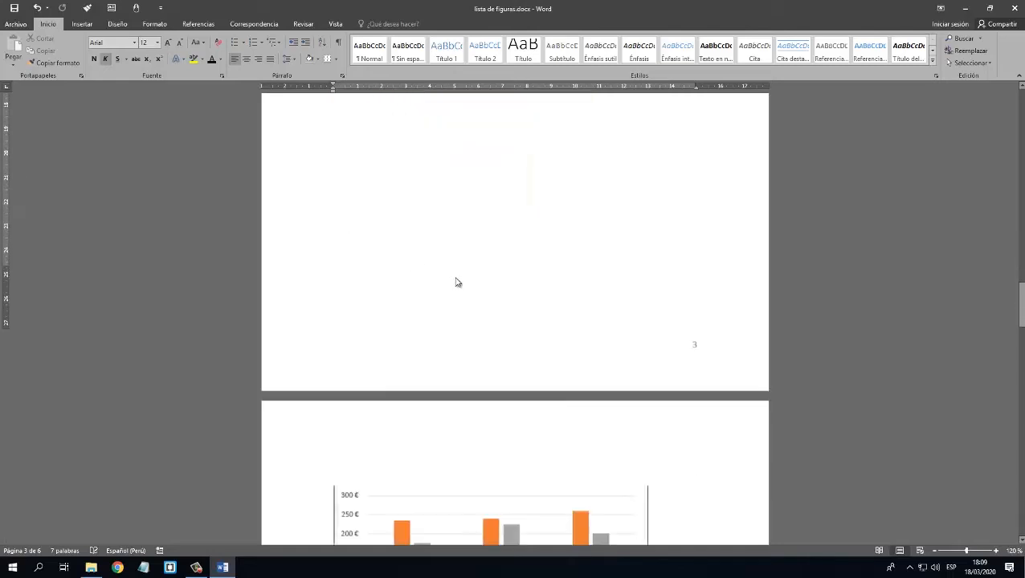
left_click(426, 252)
left_click(199, 24)
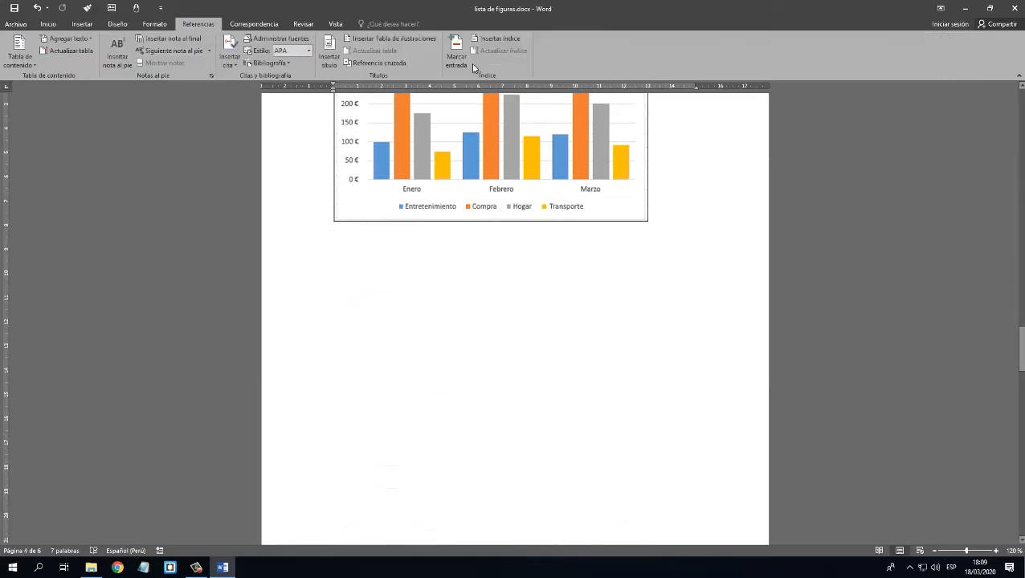
left_click(329, 50)
type("tercera")
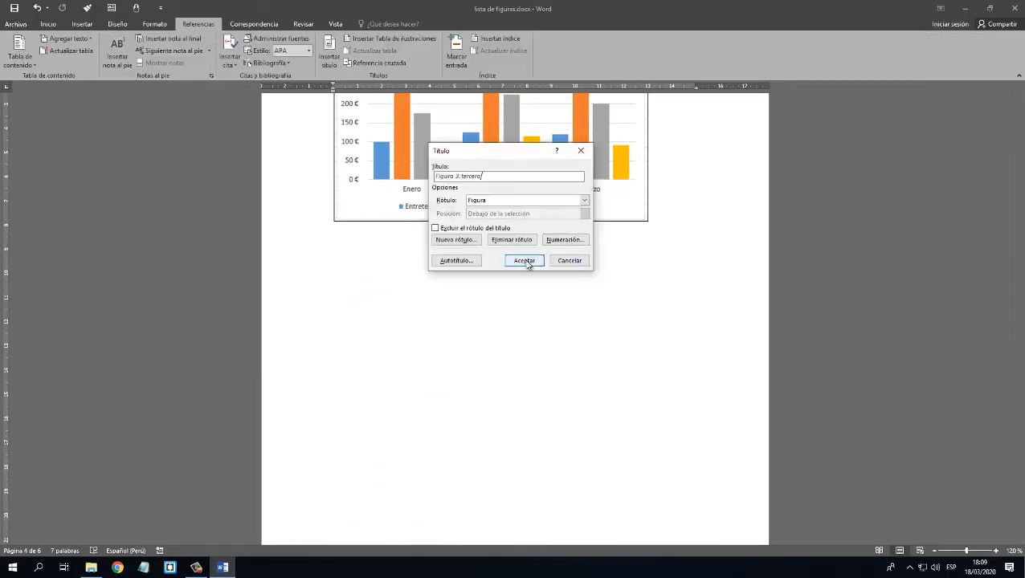
left_click(527, 263)
Copy the formatting of the Figura 2 caption onto the "Figura 3:tercera" caption.
scroll(475, 229, "up", 8)
left_click(398, 232)
left_click(48, 24)
left_click(70, 66)
scroll(403, 307, "down", 8)
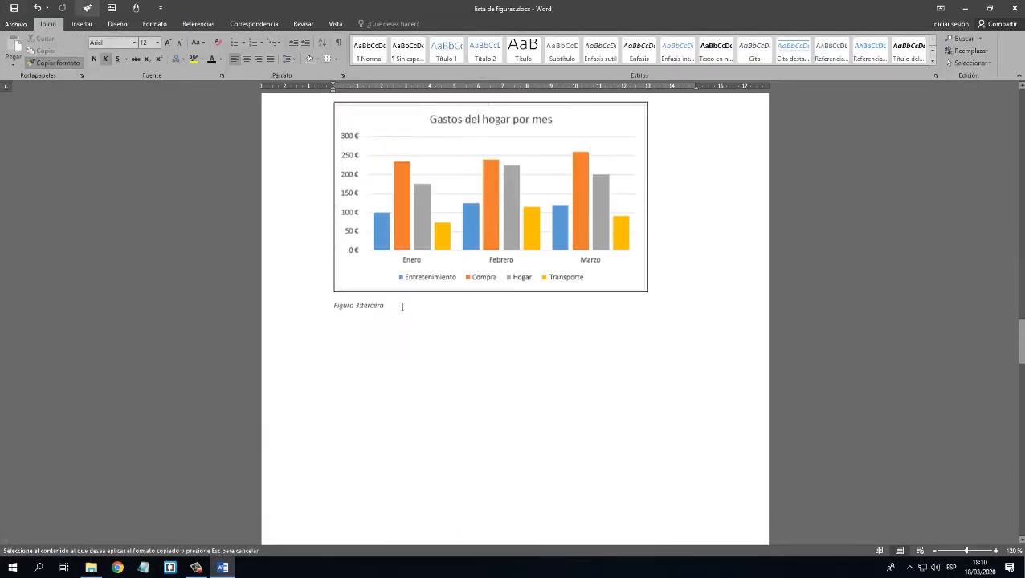
left_click_drag(400, 207, 323, 208)
Insert the caption "Figura 4:cuarta" on the line below the New York Times revenue chart on page 5.
scroll(385, 257, "down", 8)
left_click(391, 284)
left_click(198, 25)
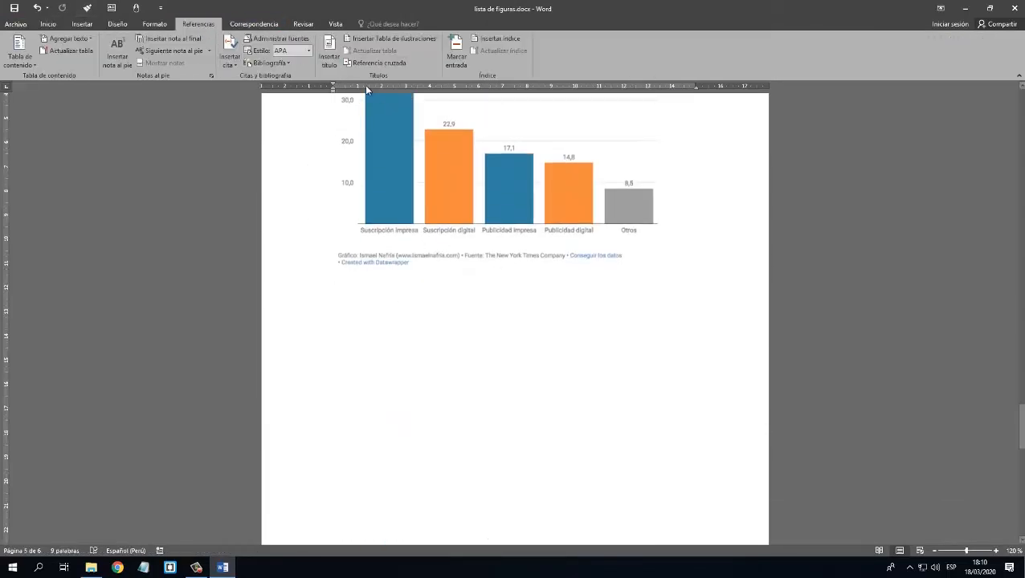
left_click(329, 50)
type(":cuarta")
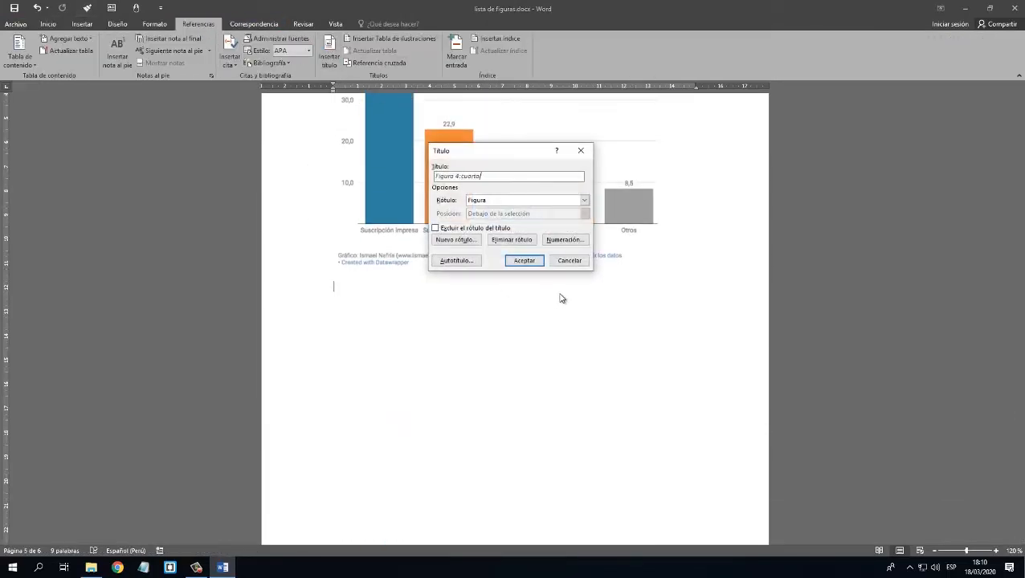
left_click(524, 260)
Copy the formatting of the "Figura 3:tercera" caption onto the "Figura 4:cuarta" caption.
scroll(487, 286, "up", 5)
left_click(48, 24)
left_click(58, 63)
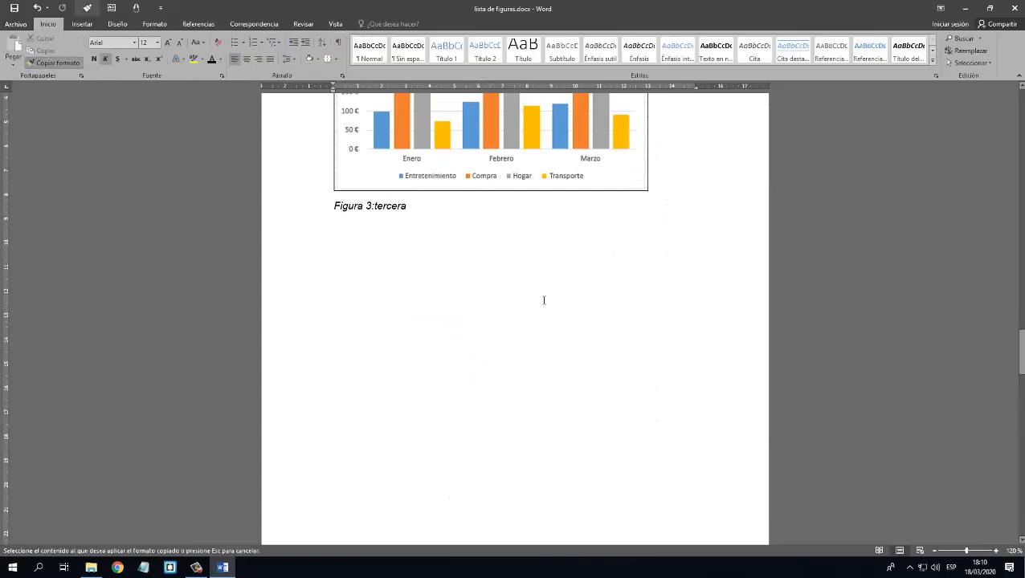
scroll(546, 313, "down", 11)
left_click_drag(385, 254, 328, 256)
Insert the caption "Figura 5:quinta" on the line below the Ocupación chart on page 6.
scroll(434, 299, "down", 11)
left_click(673, 279)
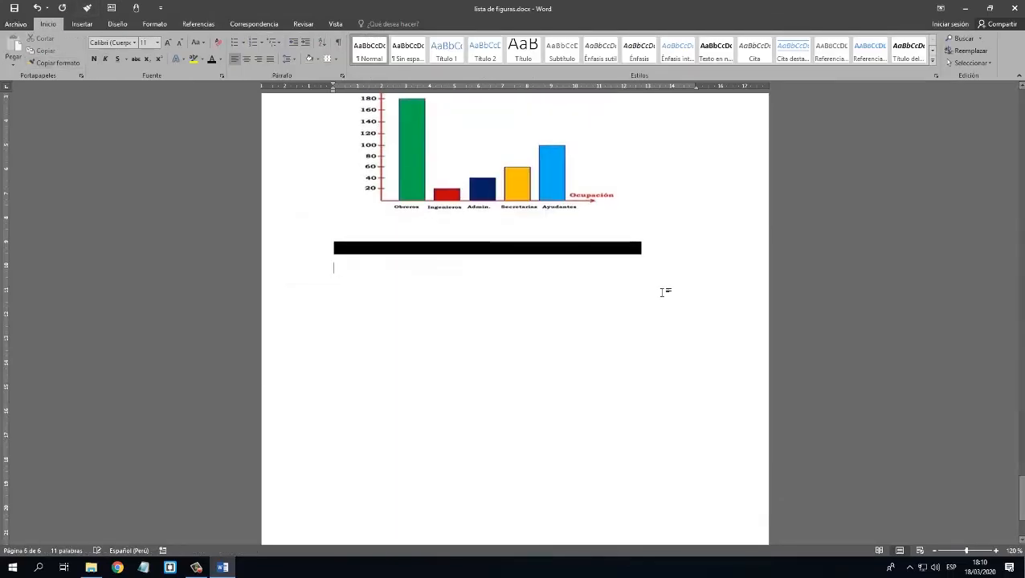
left_click(199, 24)
left_click(329, 49)
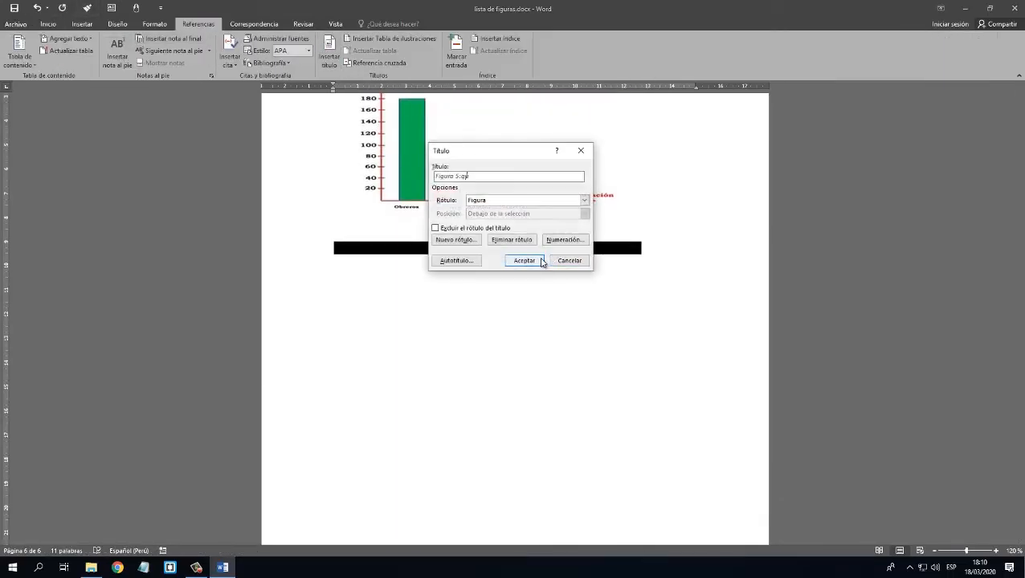
left_click(525, 260)
Copy the formatting of the "Figura 4:cuarta" caption onto the "Figura 5:quinta" caption.
scroll(442, 219, "up", 10)
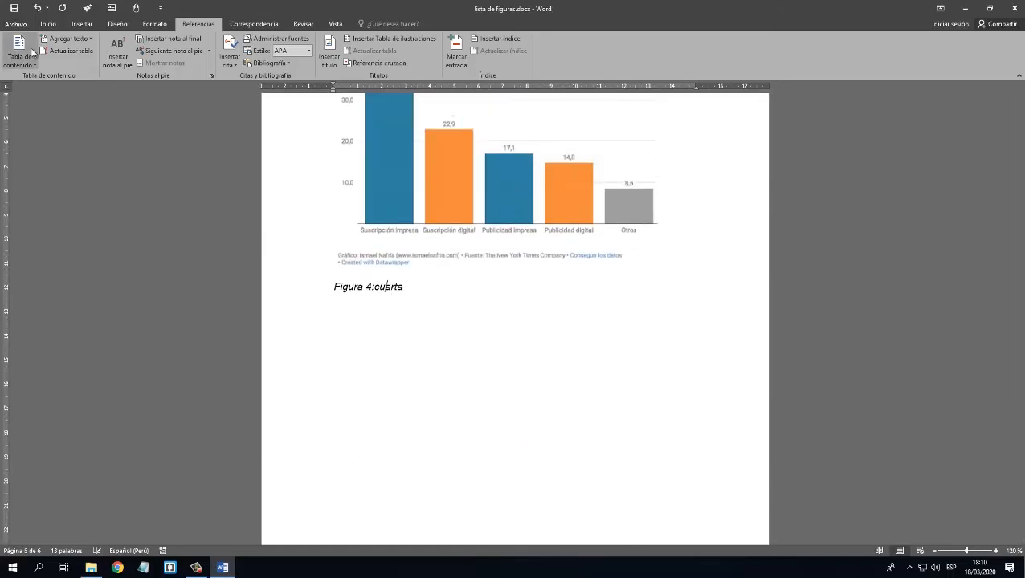
left_click(48, 24)
left_click(68, 64)
scroll(424, 302, "down", 10)
left_click_drag(333, 238, 426, 261)
left_click(424, 261)
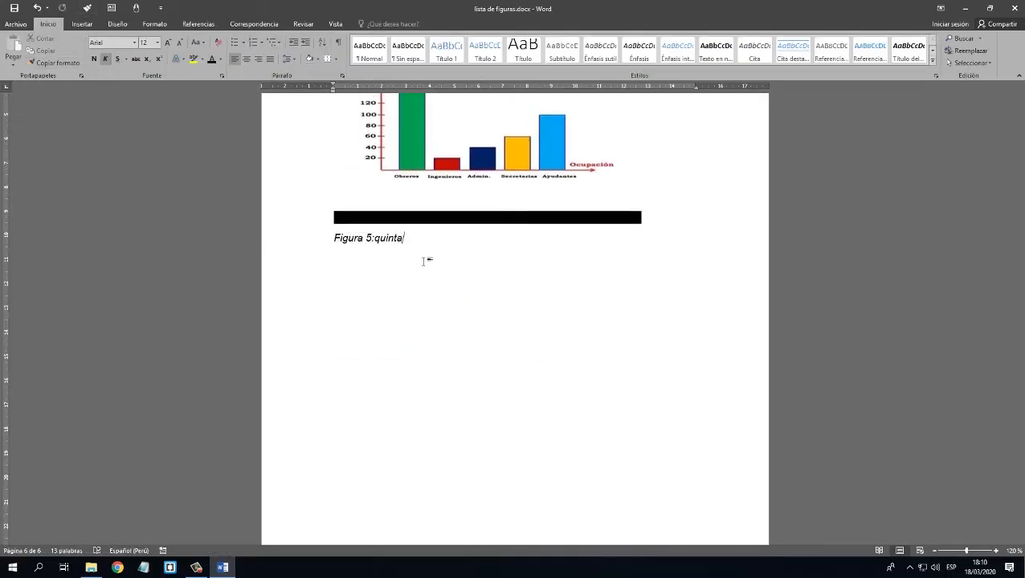
Start inserting a table of illustrations below the "Lista de figuras" heading on page 1 and look through its preview.
scroll(476, 286, "up", 15)
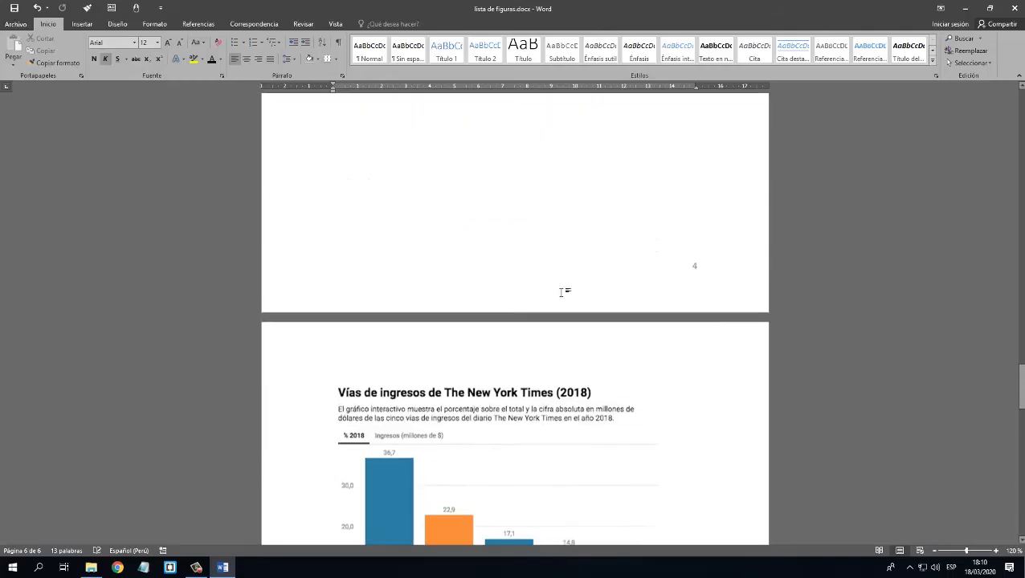
scroll(562, 292, "up", 20)
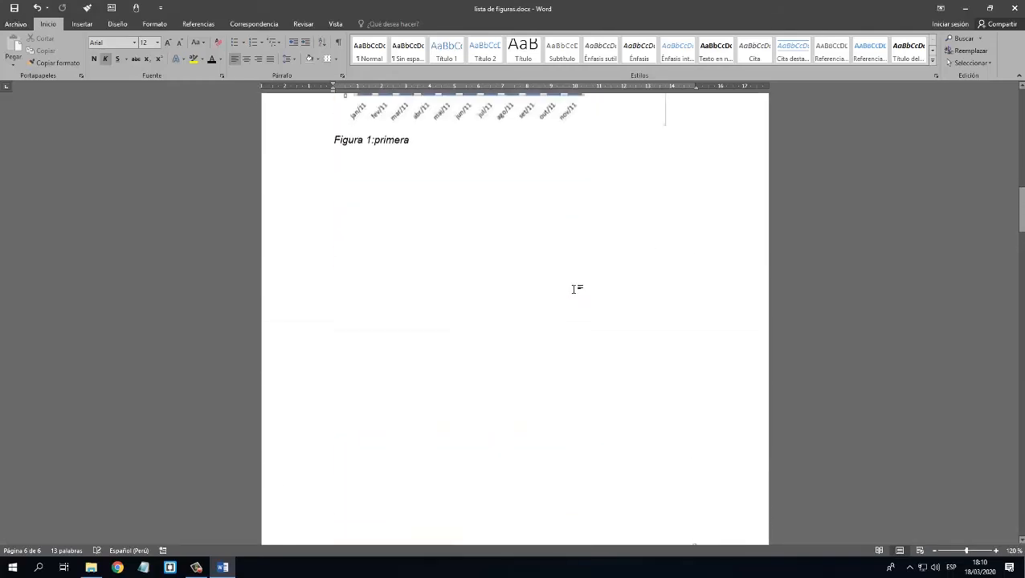
scroll(575, 287, "down", 20)
left_click(361, 190)
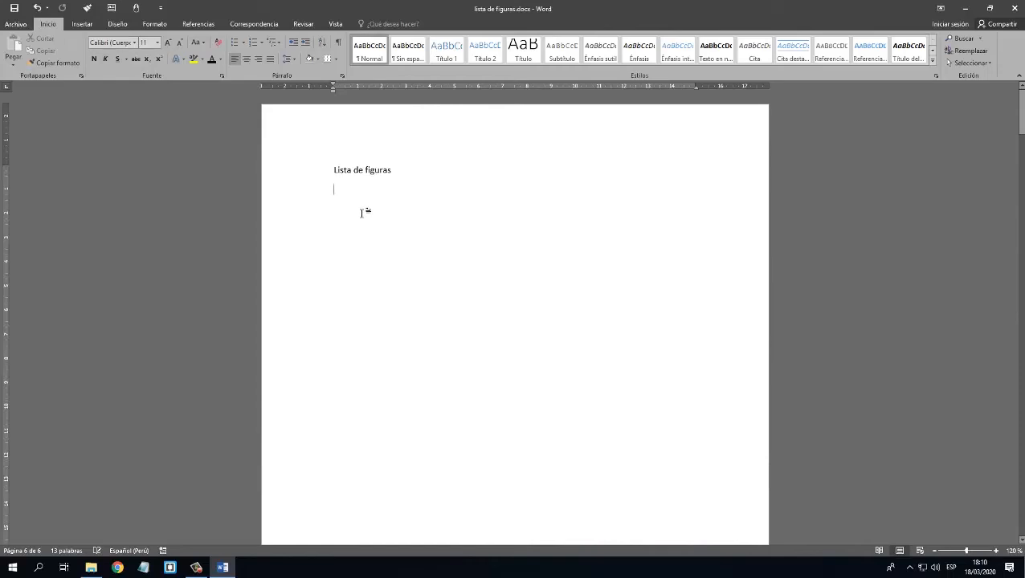
left_click(198, 24)
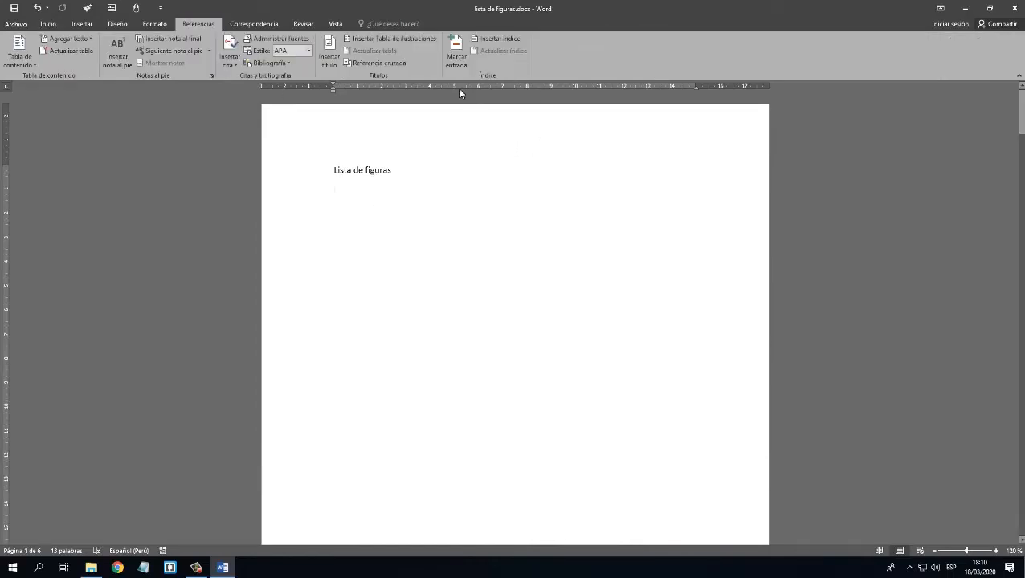
left_click(393, 42)
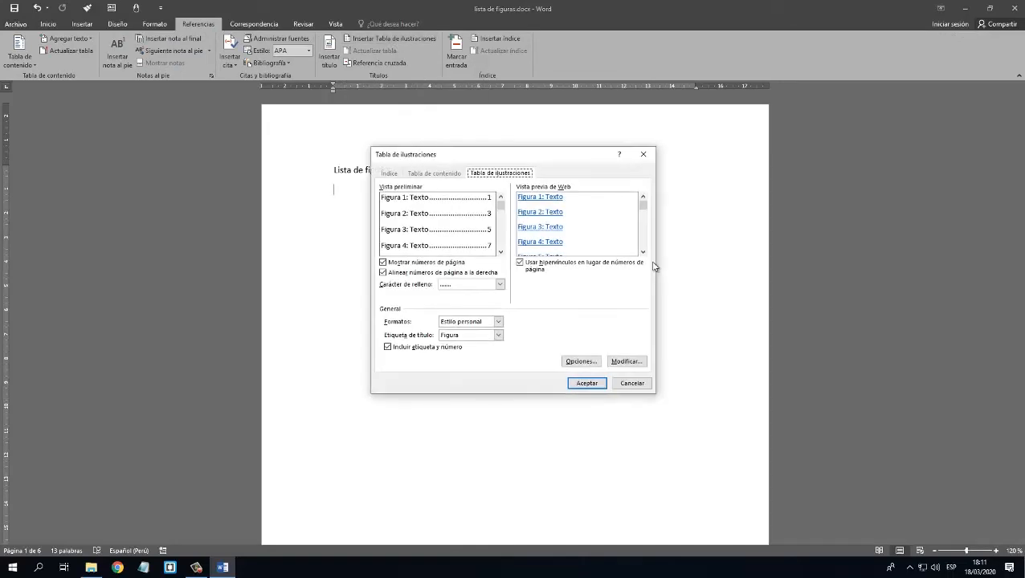
left_click(501, 252)
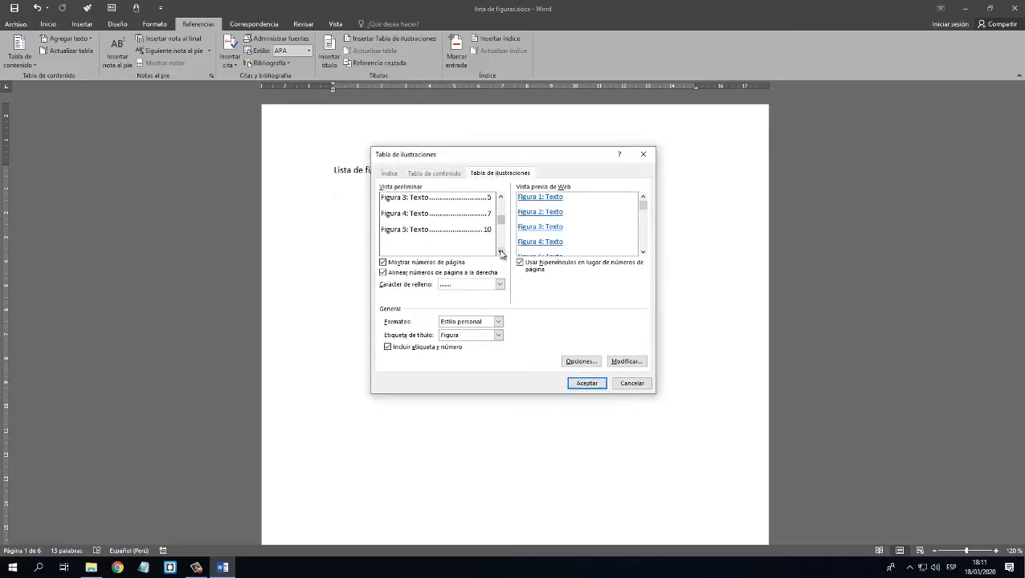
left_click(500, 196)
Try the table of illustrations without a leader character, and restore the dotted leader.
left_click(480, 285)
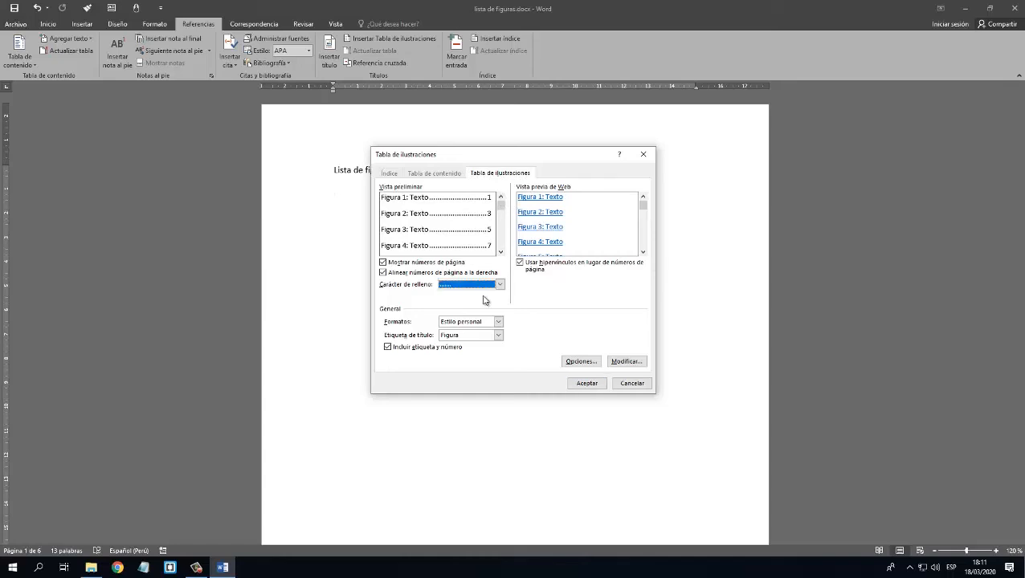
left_click(499, 285)
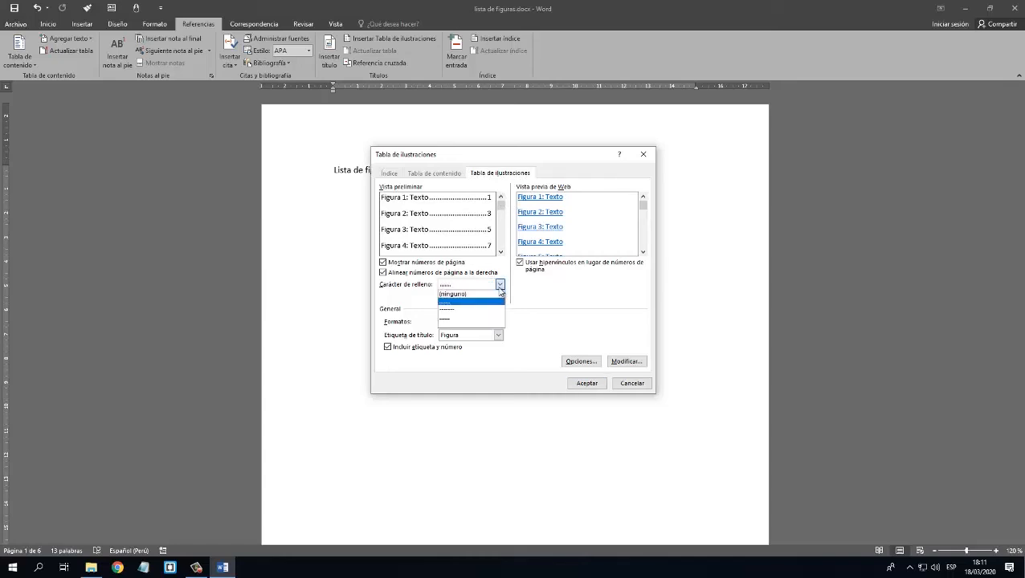
left_click(467, 296)
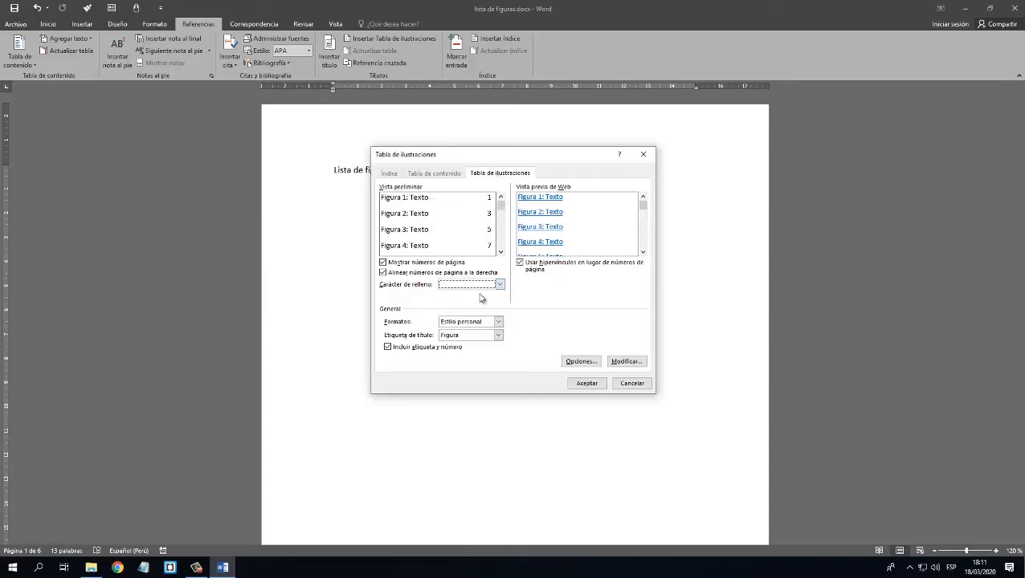
left_click(499, 284)
left_click(460, 303)
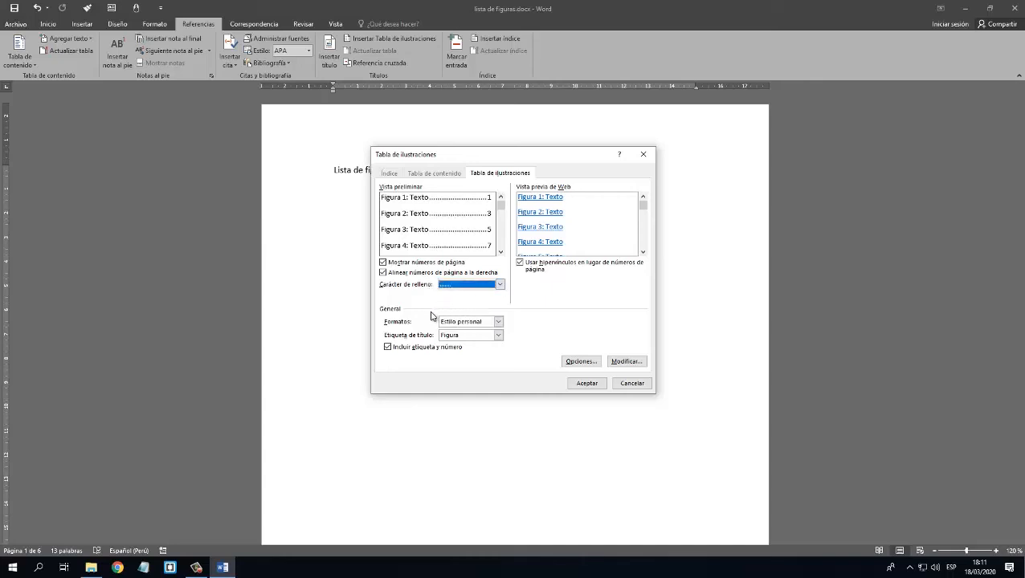
Try the Clásico and Elegante formats for the table of illustrations.
left_click(498, 323)
left_click(480, 338)
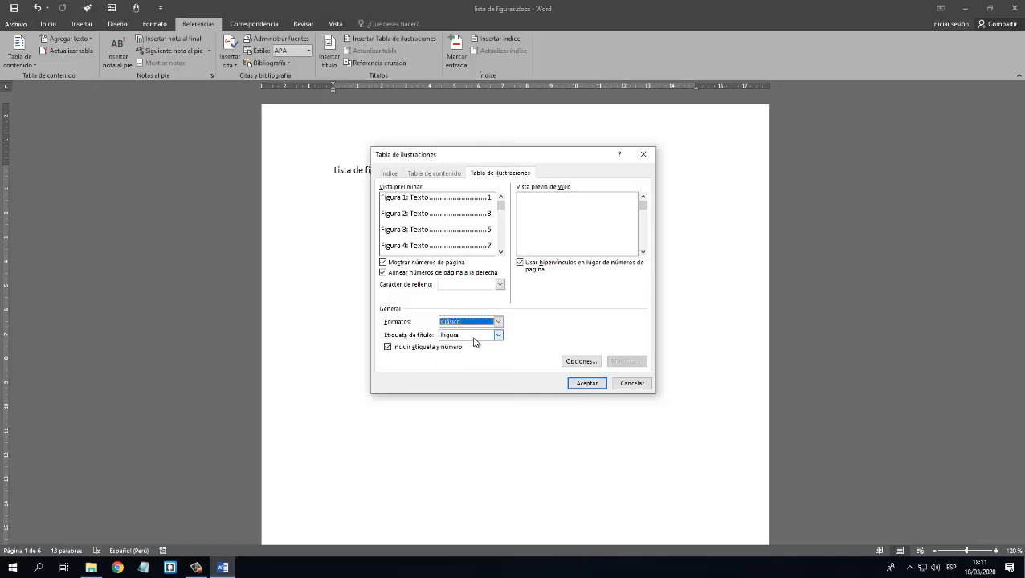
left_click(498, 321)
left_click(470, 346)
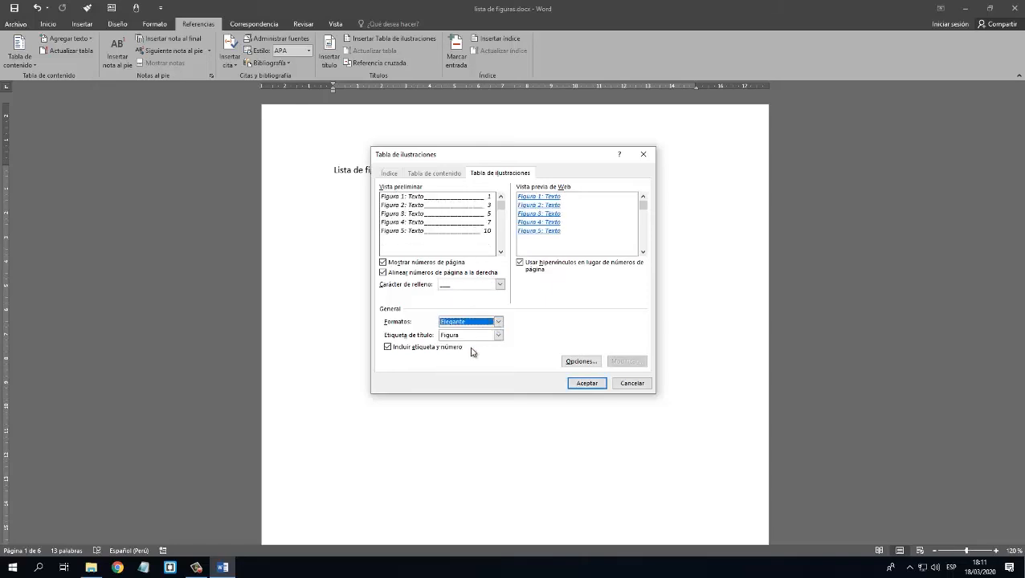
Choose the Estilo personal format and insert the table of illustrations below the "Lista de figuras" heading.
left_click(498, 323)
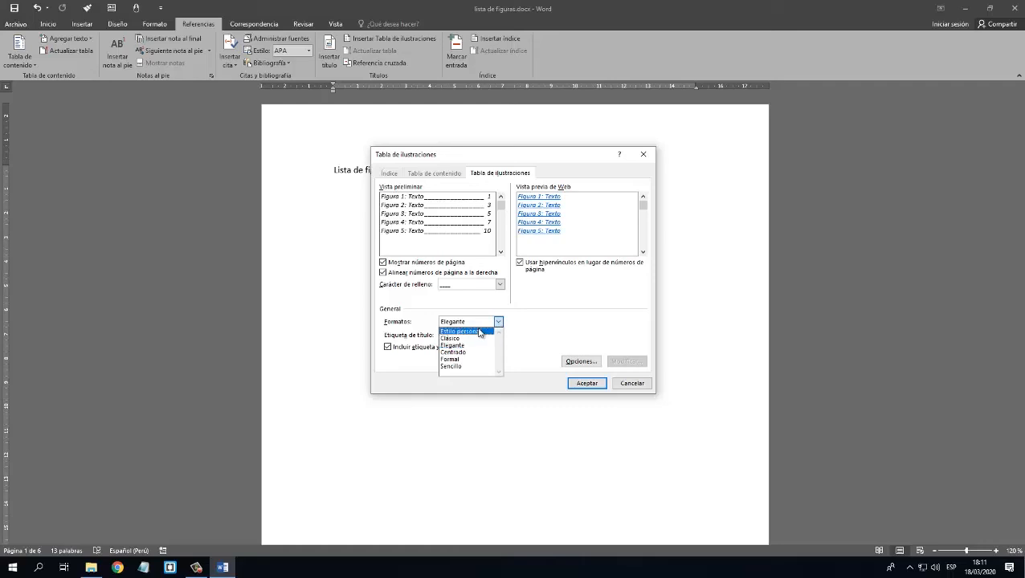
left_click(480, 332)
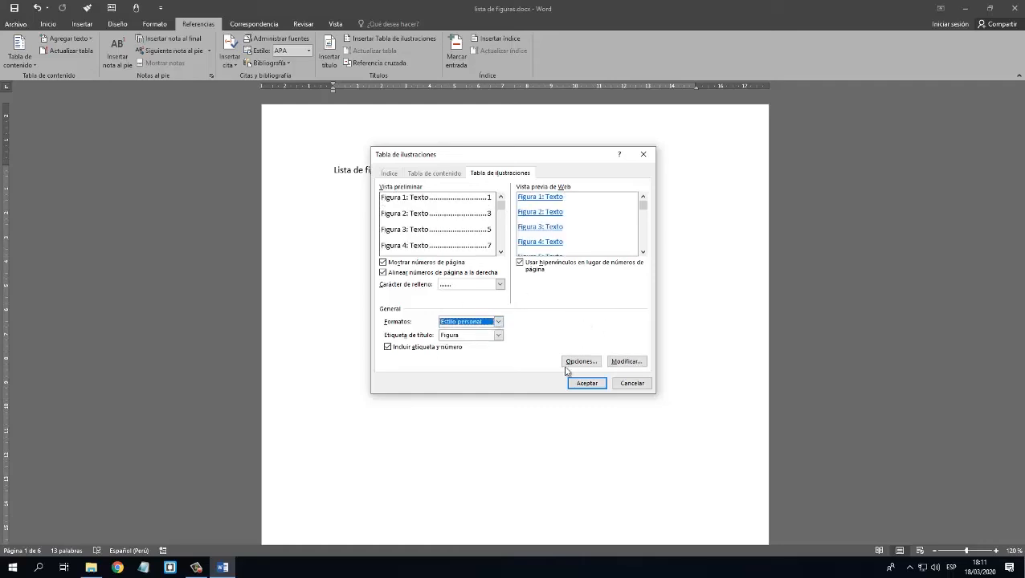
left_click(585, 384)
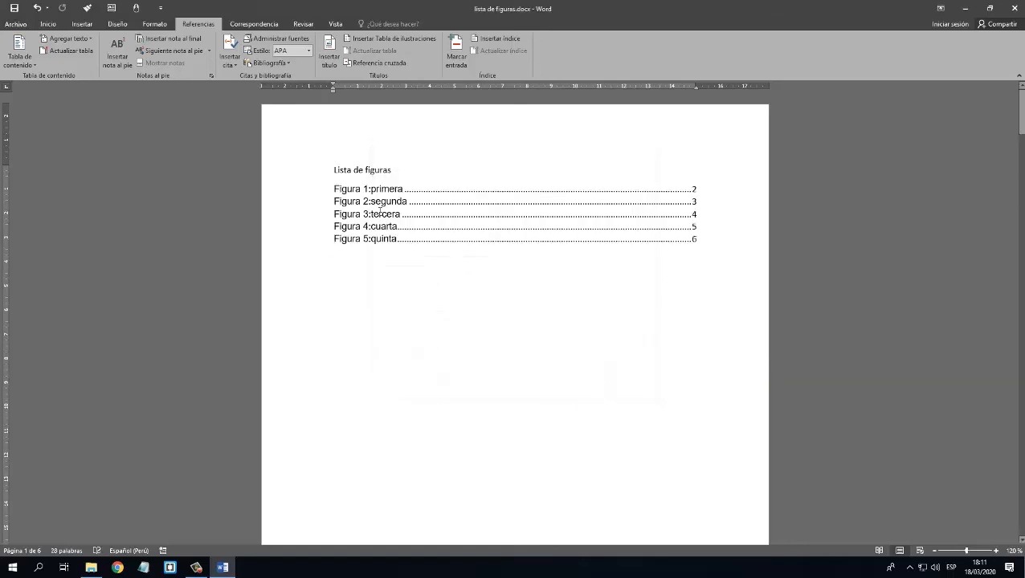
Increase the line spacing of all five entries in the list of figures on page 1.
left_click(381, 211)
left_click_drag(334, 187, 697, 244)
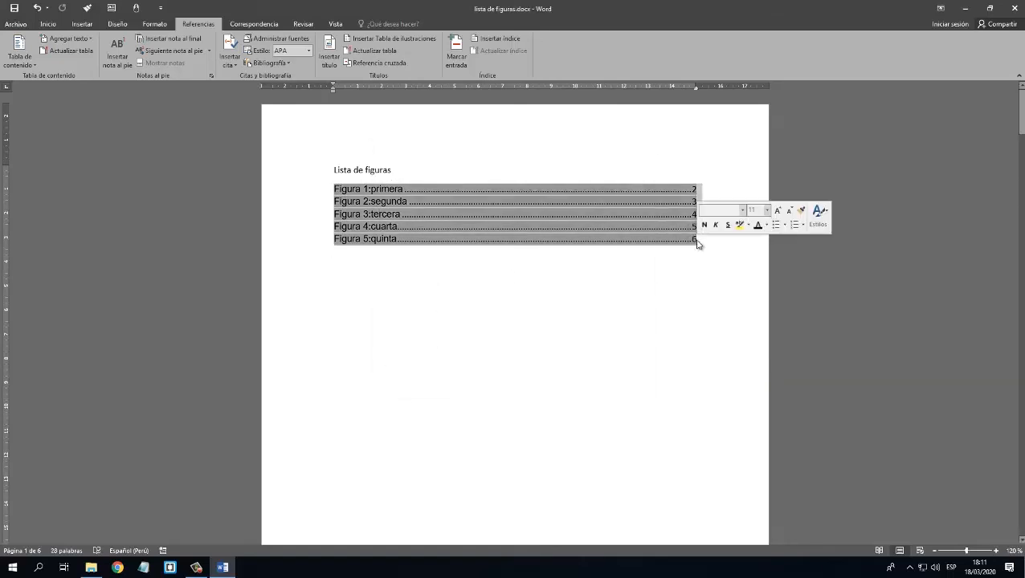
left_click(48, 24)
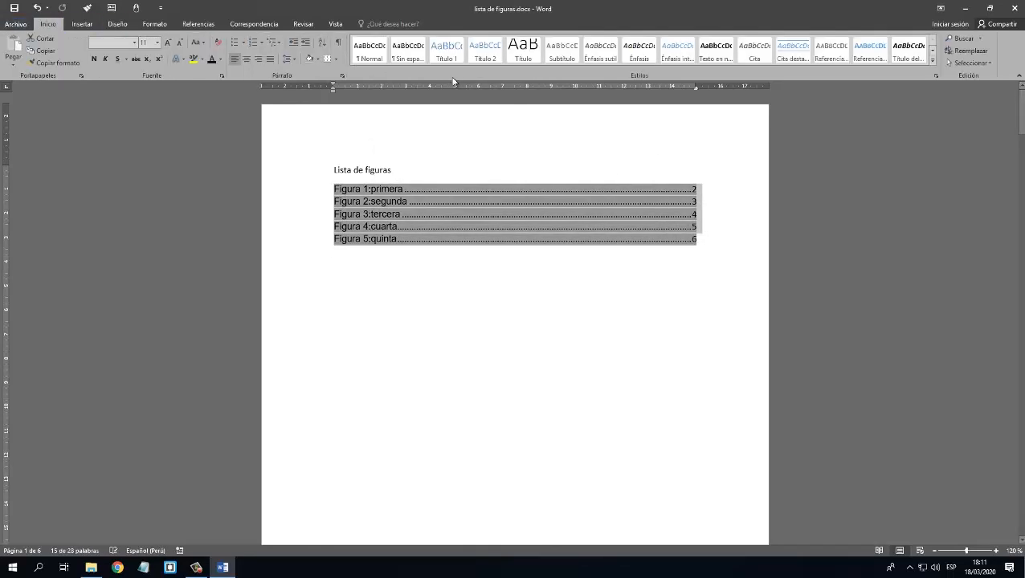
left_click(294, 58)
left_click(309, 124)
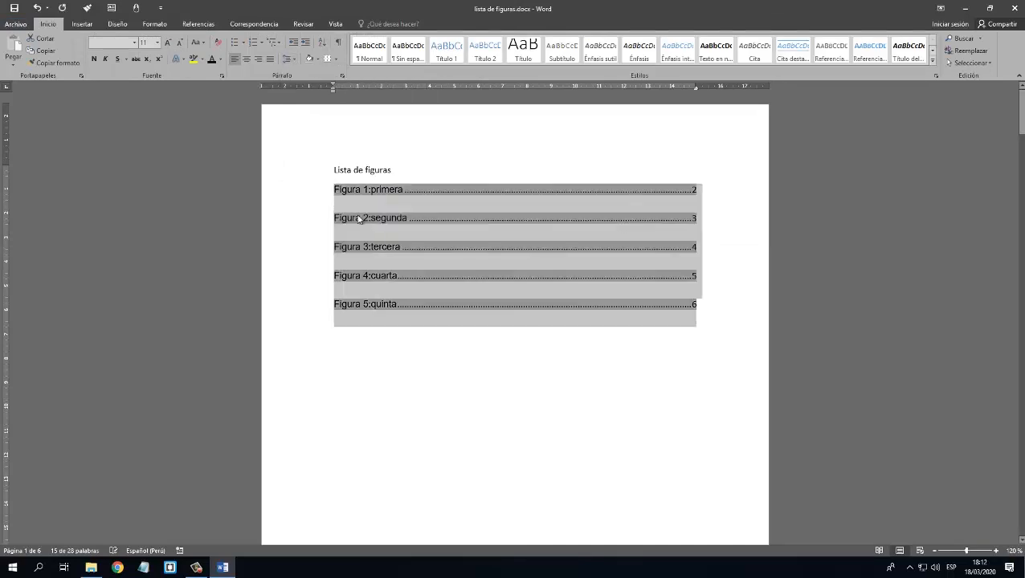
left_click(449, 247)
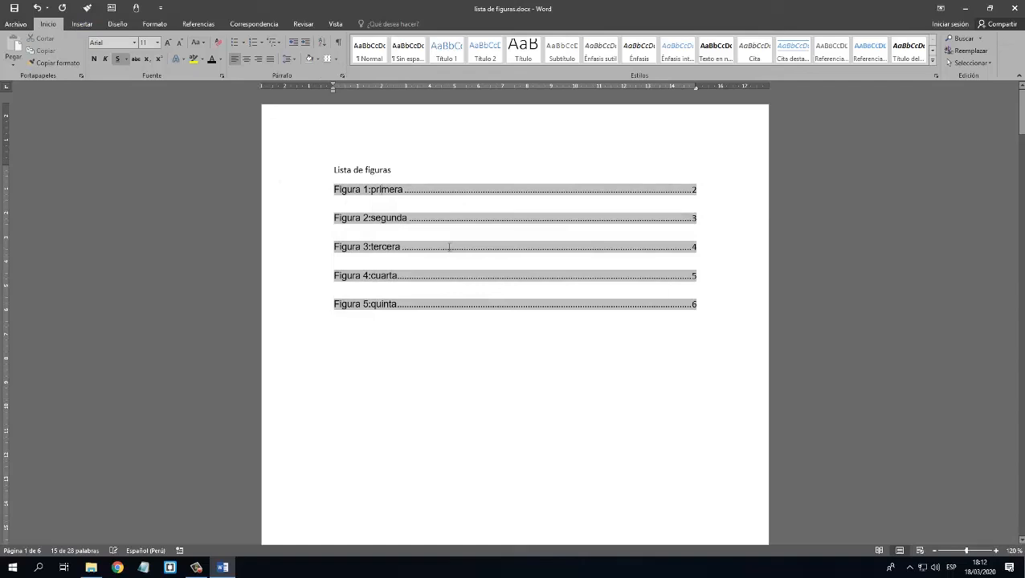
left_click(424, 343)
Center the "Lista de figuras" heading and make it bold.
left_click(287, 179)
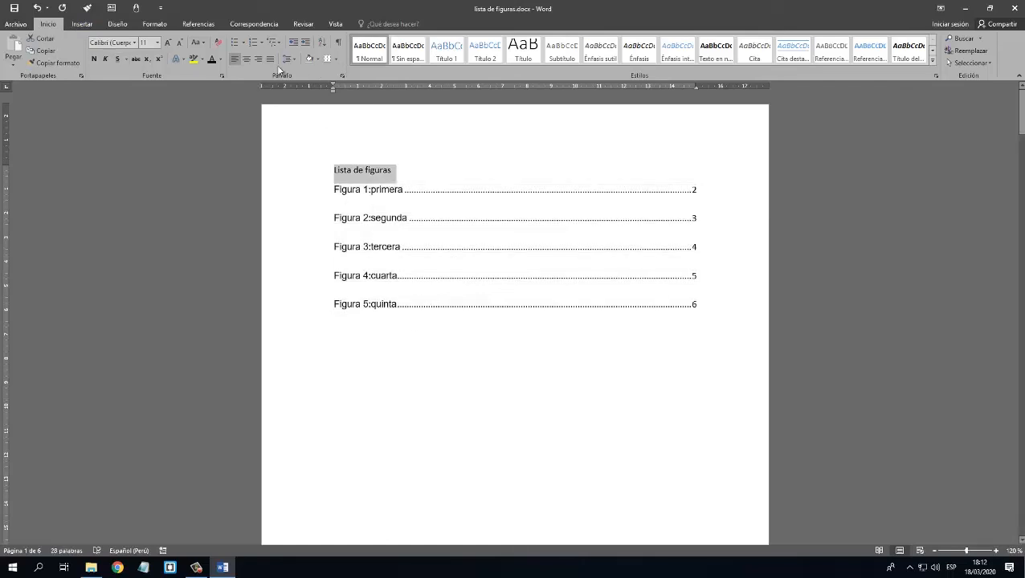
left_click(246, 58)
left_click(93, 60)
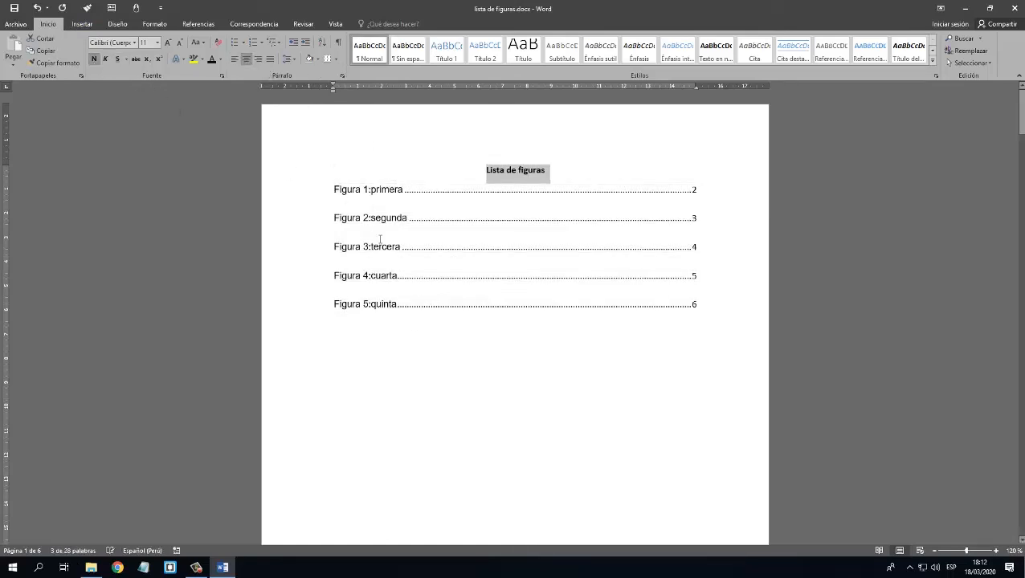
Follow the Figura 4 entry to its chart, check that page's number against the list, and return to page 1.
left_click(381, 241)
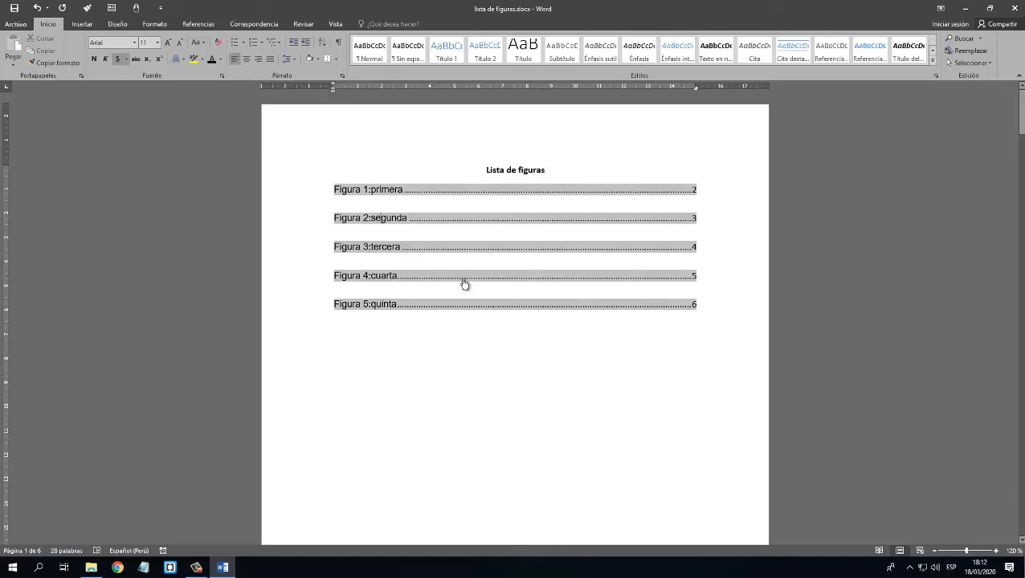
left_click(383, 276)
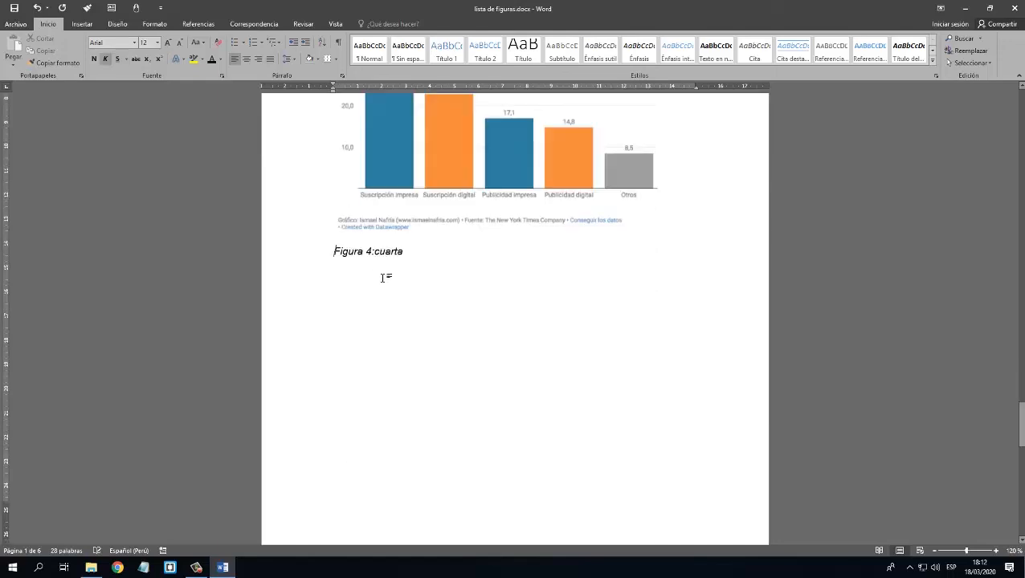
scroll(693, 405, "down", 5)
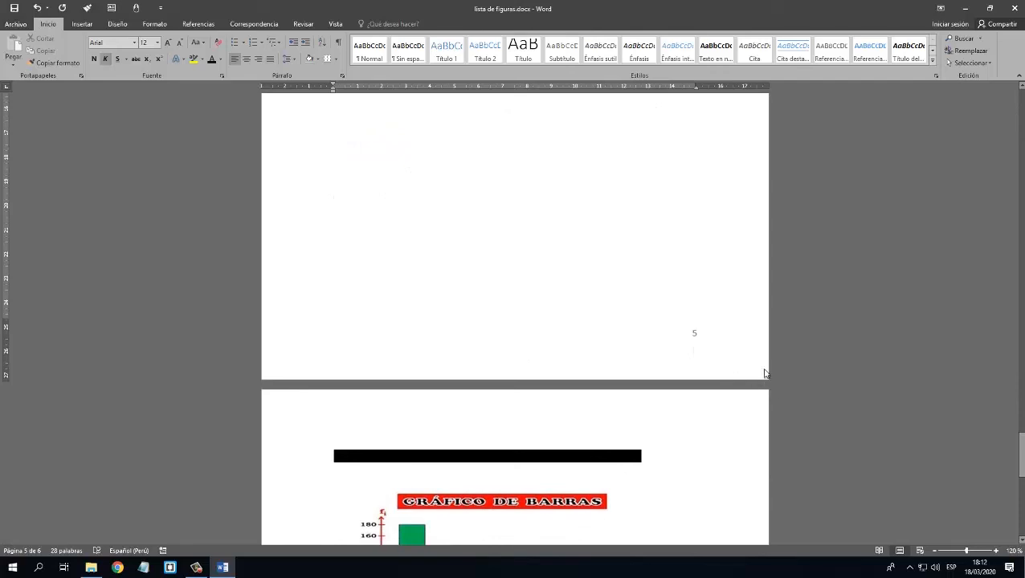
key("ctrl+Home")
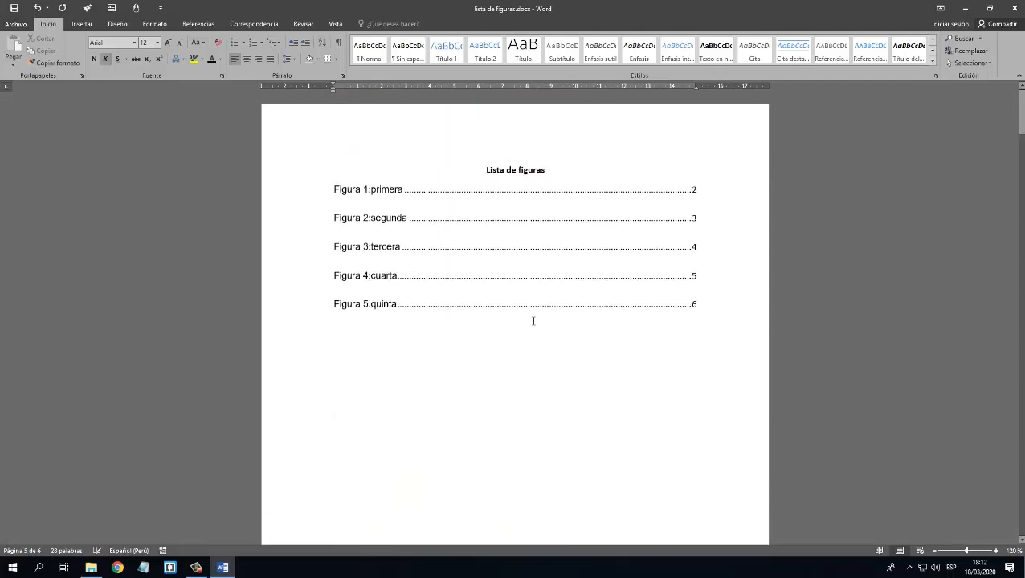
Follow the Figura 2 entry to its chart, check the number in that page's footer, and return to the list of figures.
left_click(456, 332)
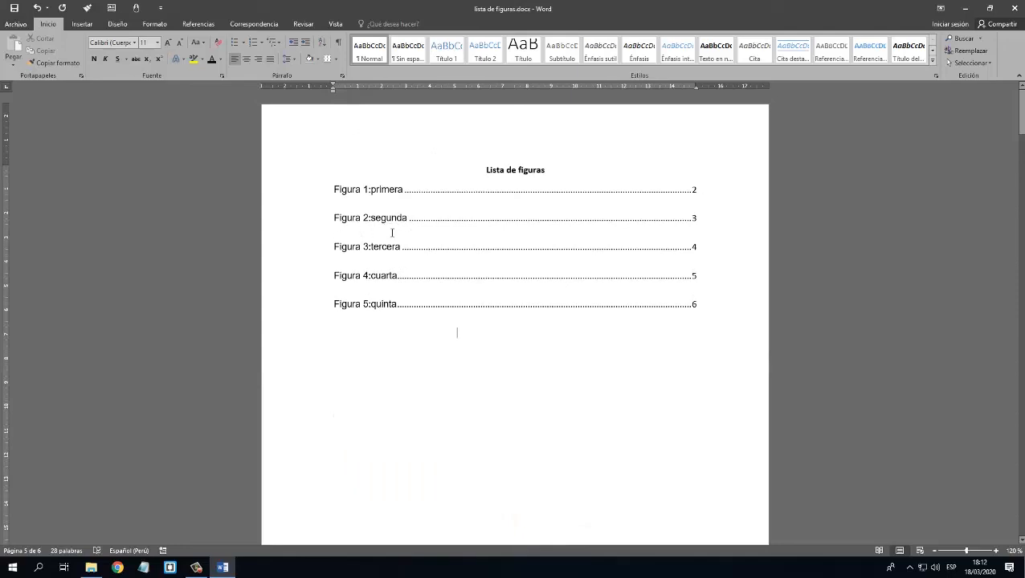
left_click(412, 228, "ctrl")
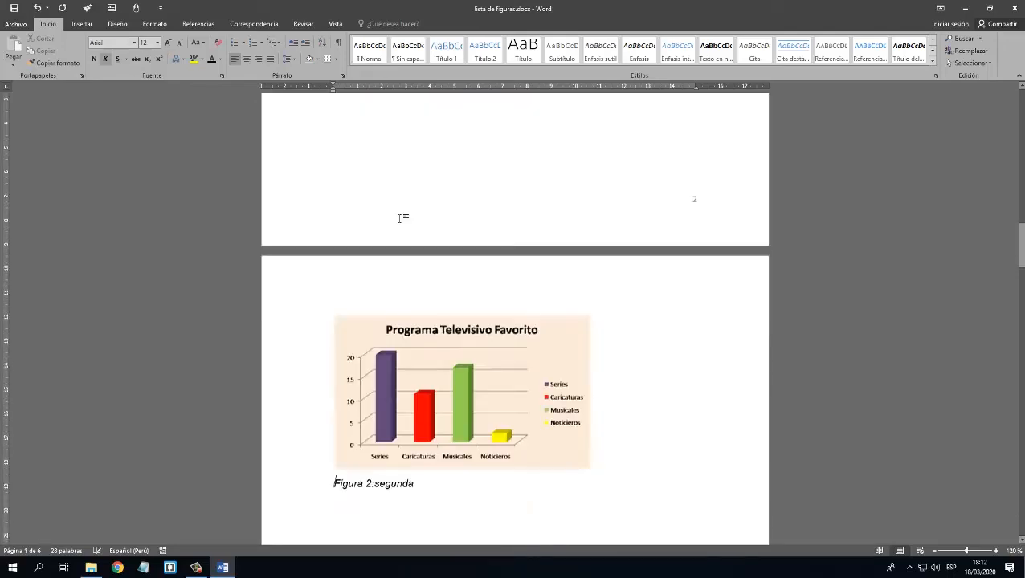
scroll(613, 293, "down", 6)
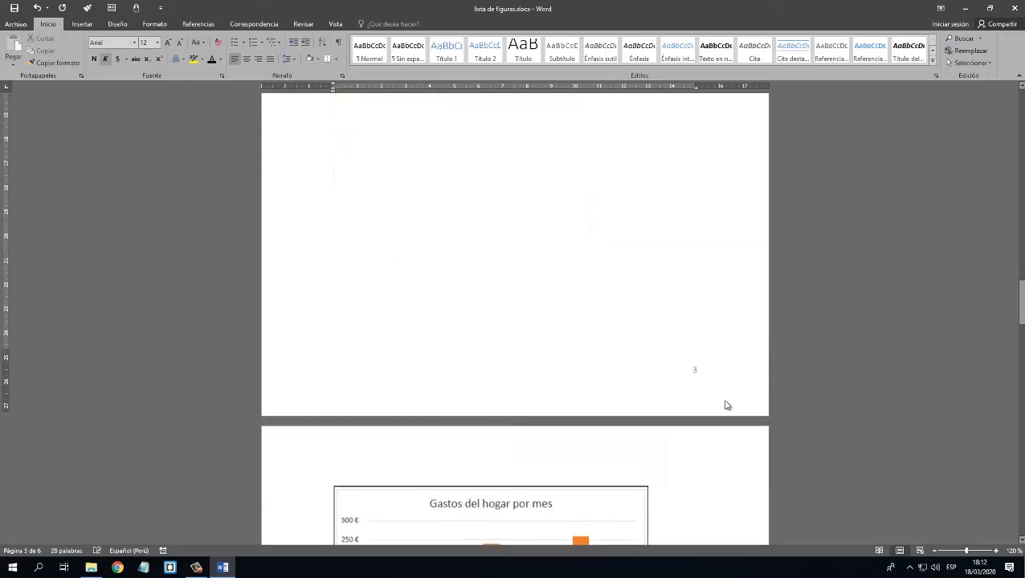
double_click(703, 382)
left_click(688, 53)
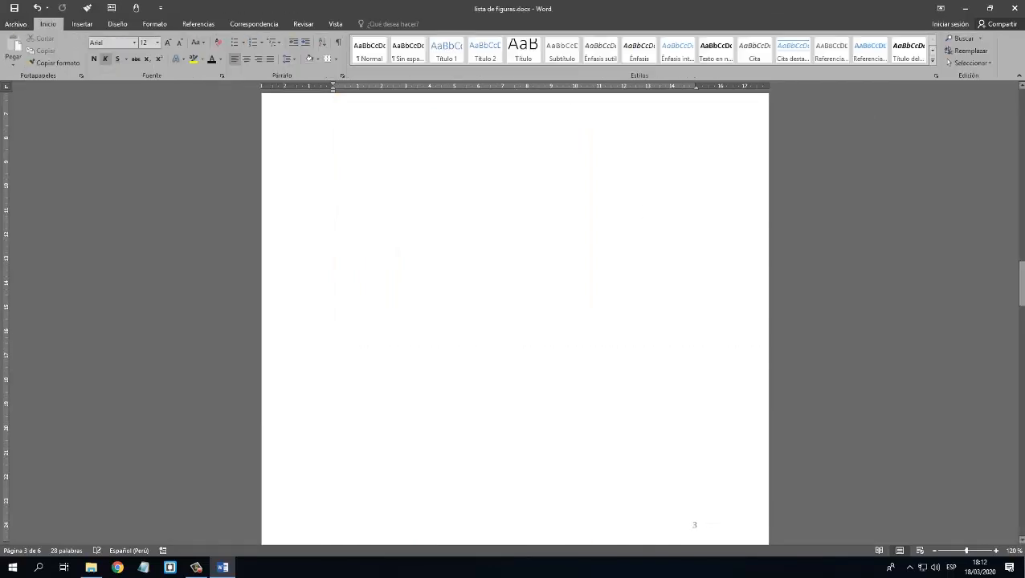
left_click_drag(1021, 281, 1017, 104)
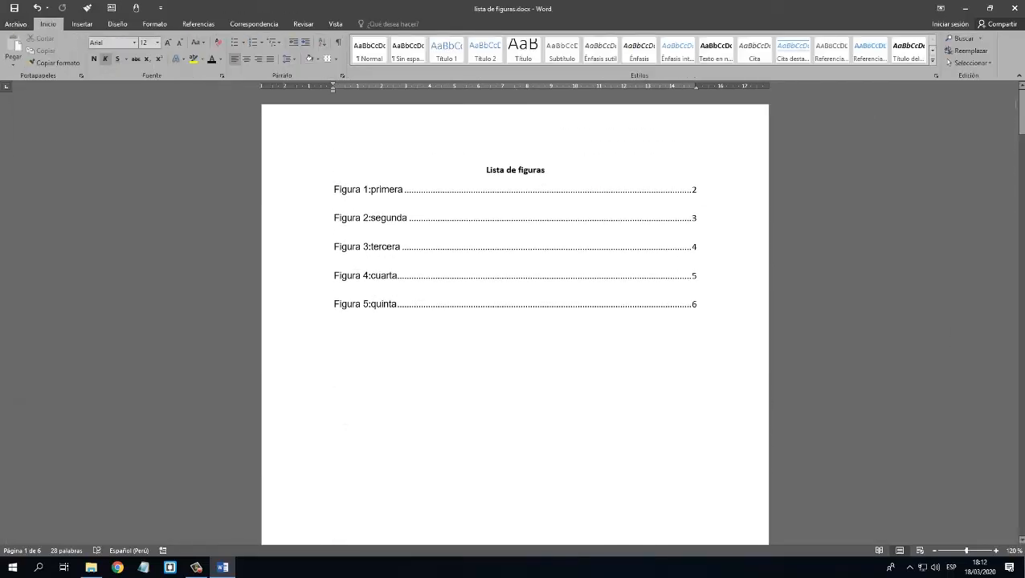